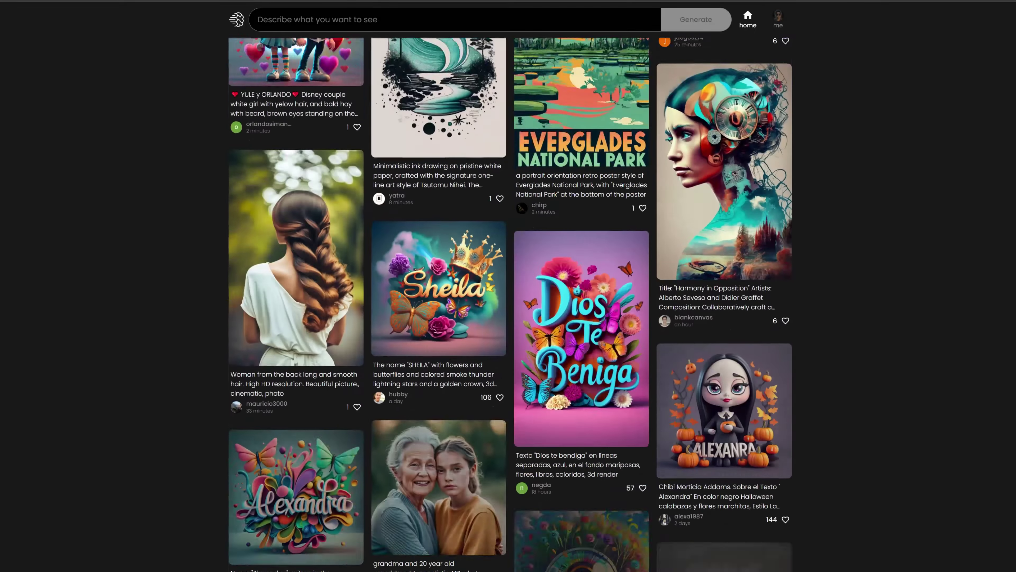
# Enter the minimalist single black line ink pug prompt with the text 'Pug Mom'.
pyautogui.scroll(-6, 508, 305)
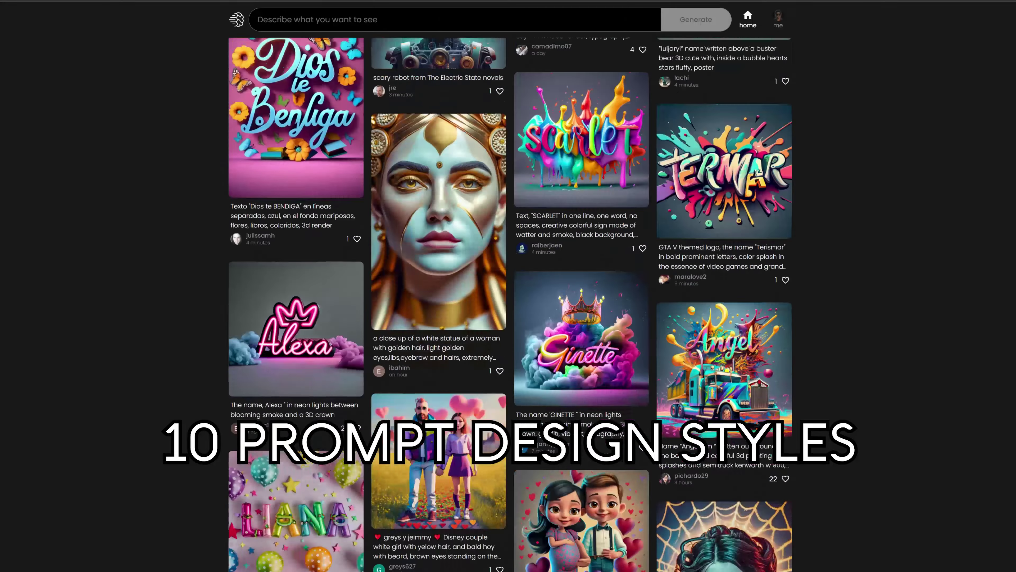
pyautogui.scroll(-20, 509, 305)
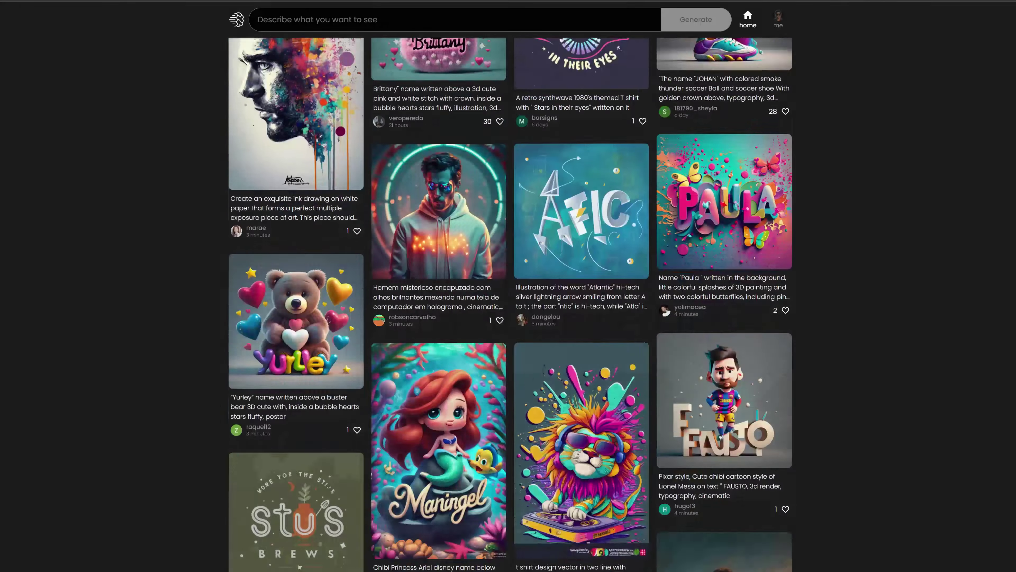
pyautogui.scroll(-15, 508, 304)
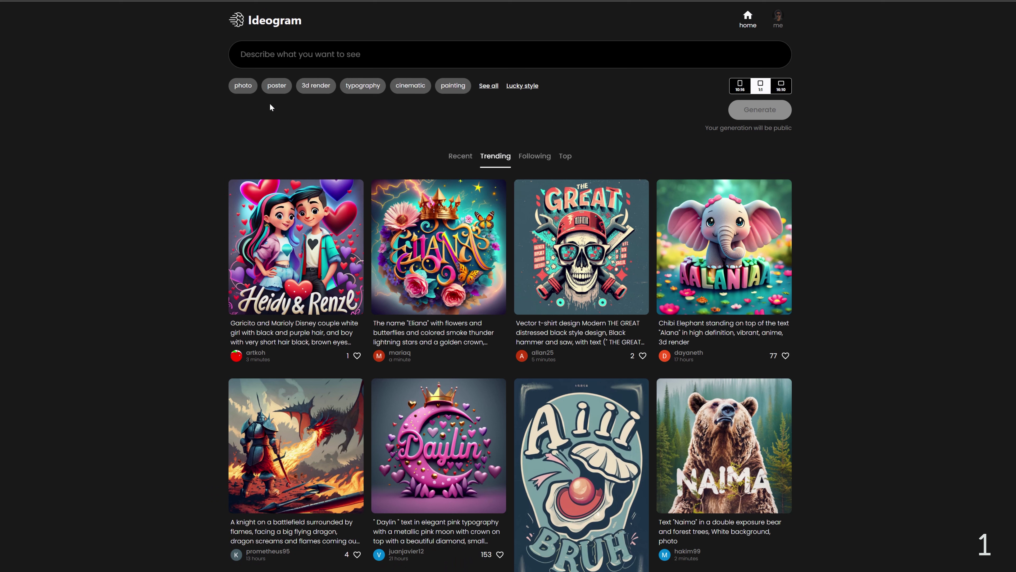
pyautogui.write('Minimalistic Single Black Line Black Ink White Background Minimal Dog Pug Women Text Reads: "Pug Mom')
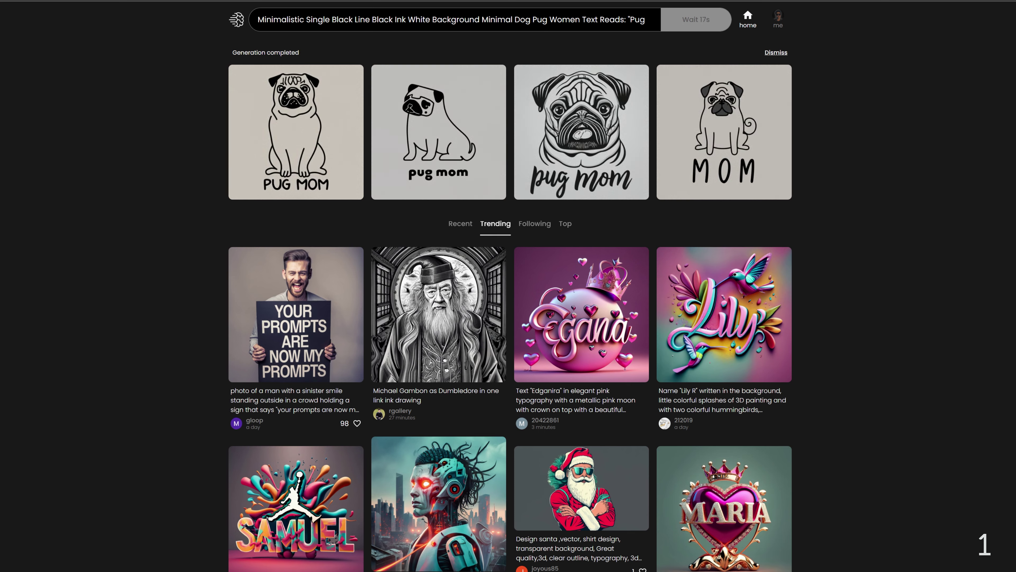
# Open the first pug result, then view the second, third and fourth designs enlarged.
pyautogui.click(263, 132)
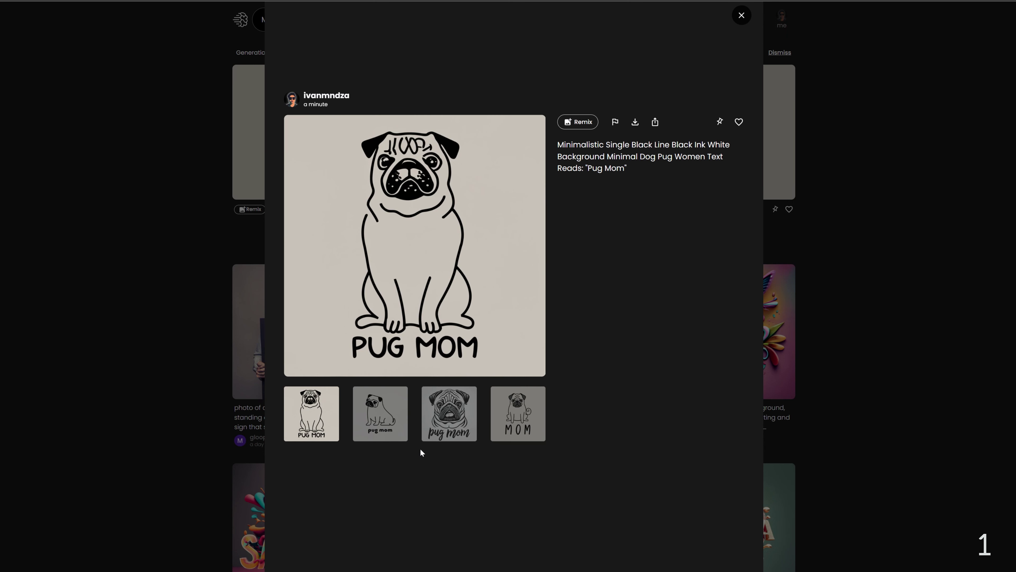
pyautogui.click(385, 416)
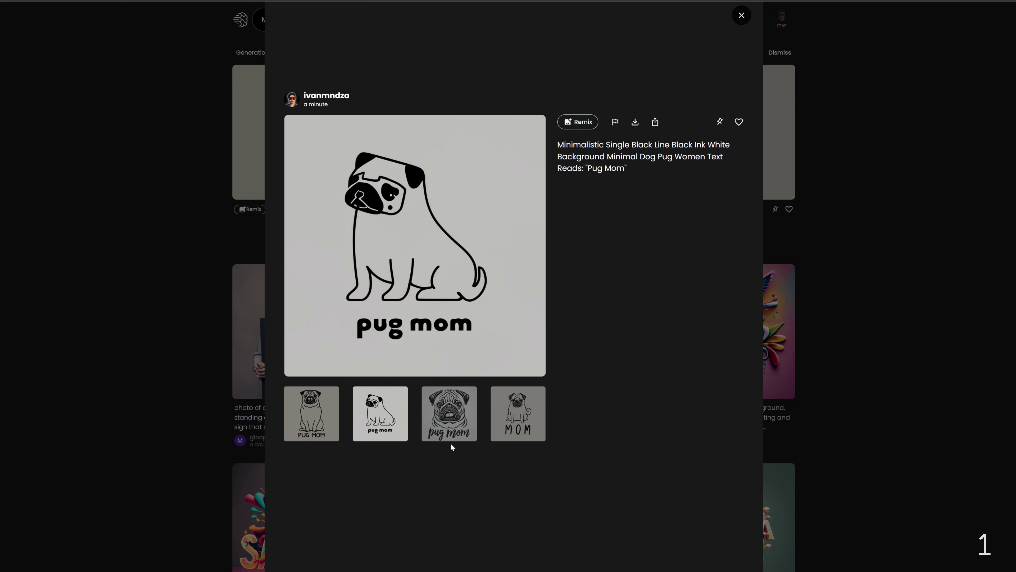
pyautogui.click(452, 415)
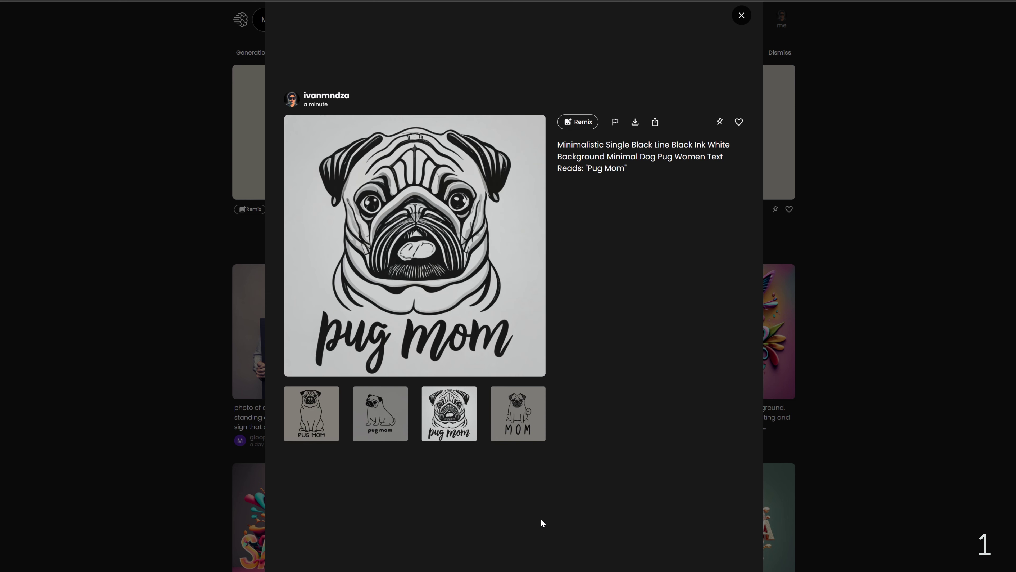
pyautogui.click(515, 427)
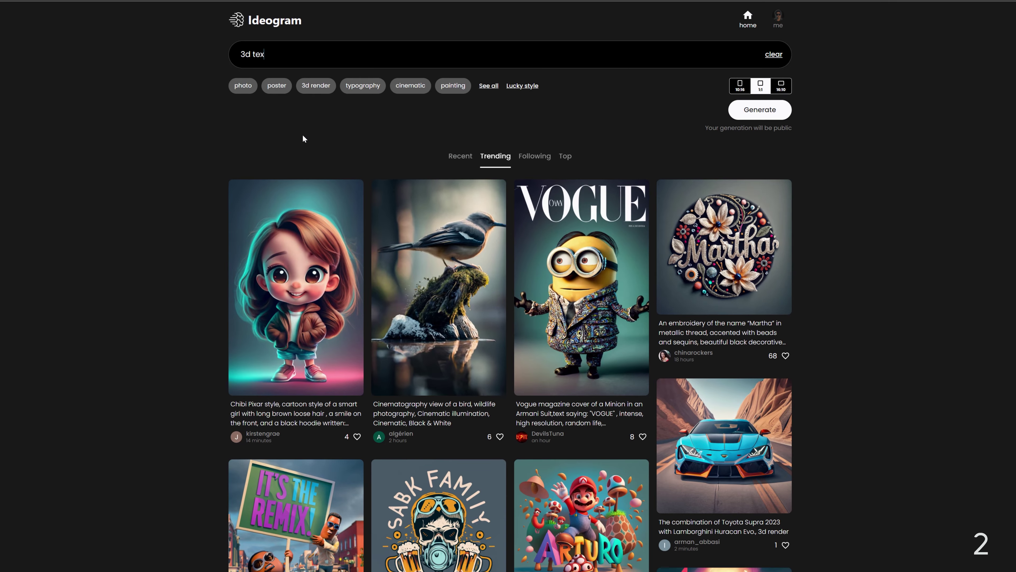
# Generate cute 3D Halloween ghost unicorns reading 'Boonicorn' and view the fourth full size.
pyautogui.write('rendering halloween ghost kids cute unicorn')
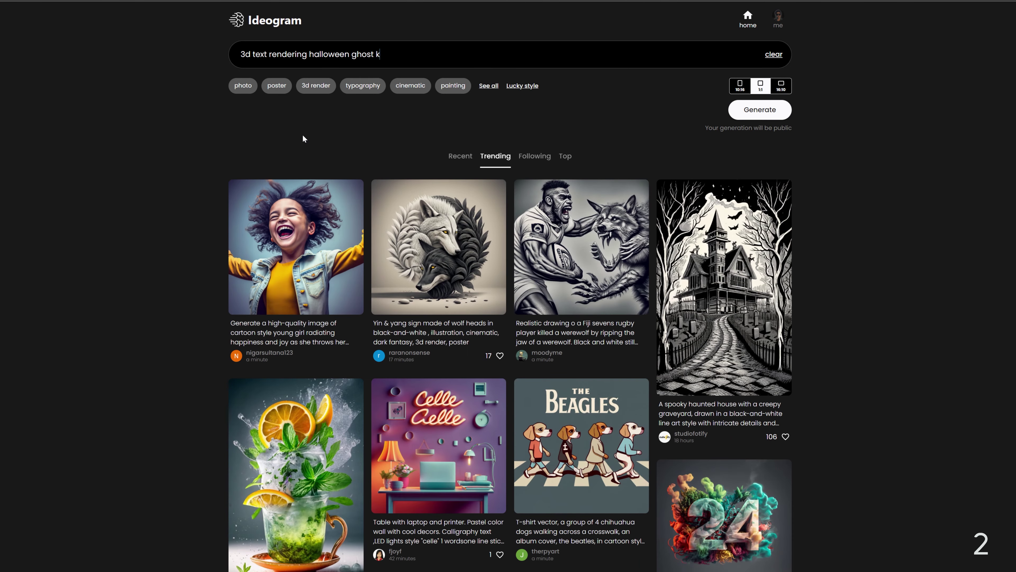
pyautogui.write(' reads: Boonicorn')
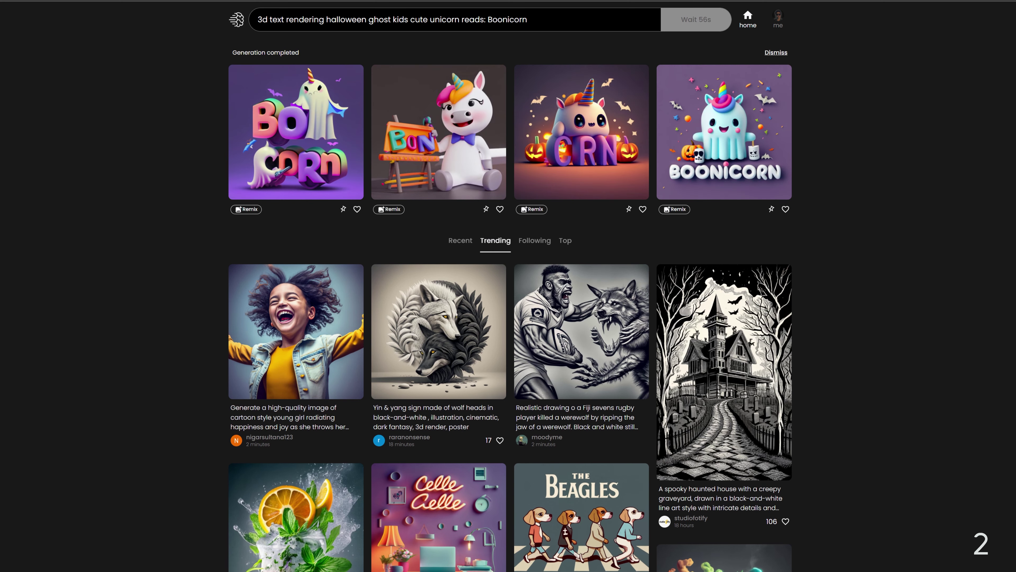
pyautogui.click(767, 134)
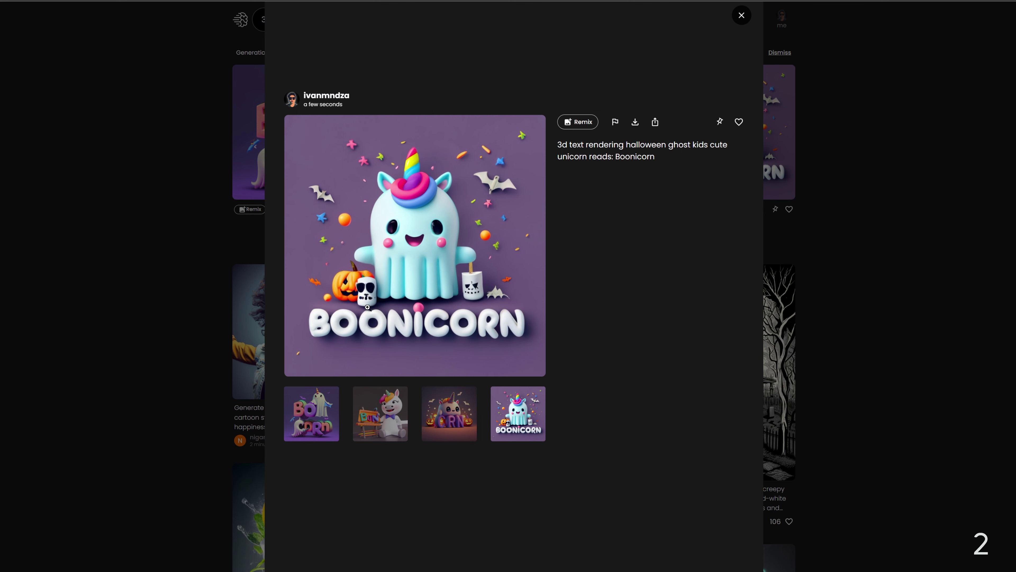
pyautogui.click(349, 287)
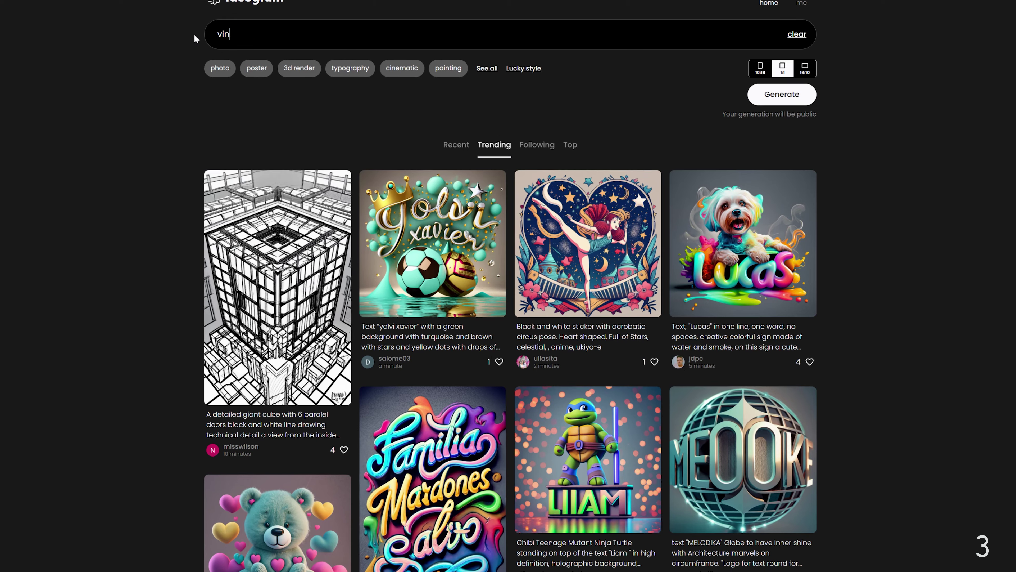
# Generate vintage retro sun t-shirt vectors reading 'Coffee and Cats' and open the first.
pyautogui.write('tage retro sun tshirt design vector reads: "Coffee and Cats"')
pyautogui.press('Return')
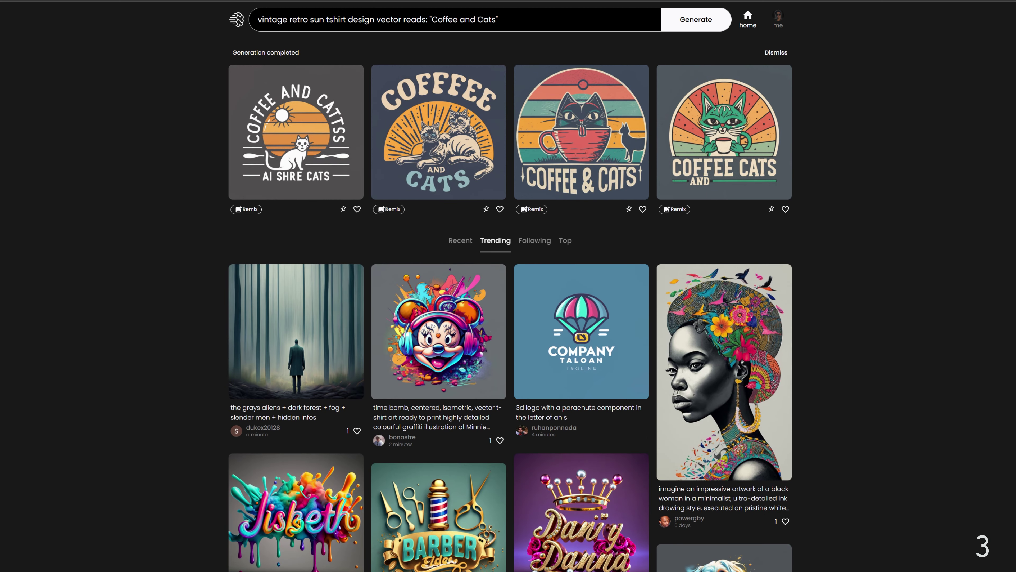
pyautogui.click(282, 141)
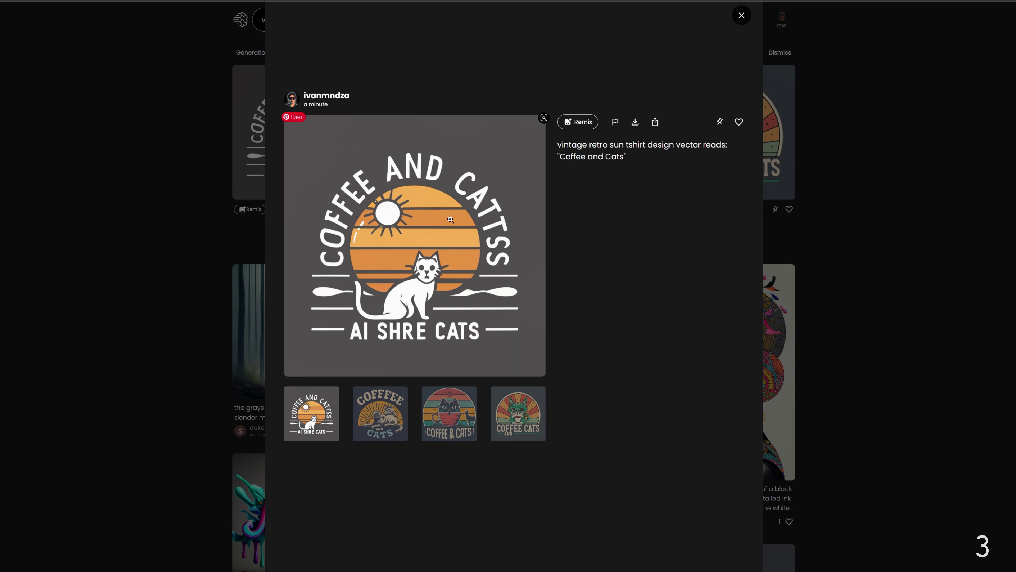
# Compare the second, third and fourth designs, returning to the cat-in-a-red-cup third one.
pyautogui.click(374, 420)
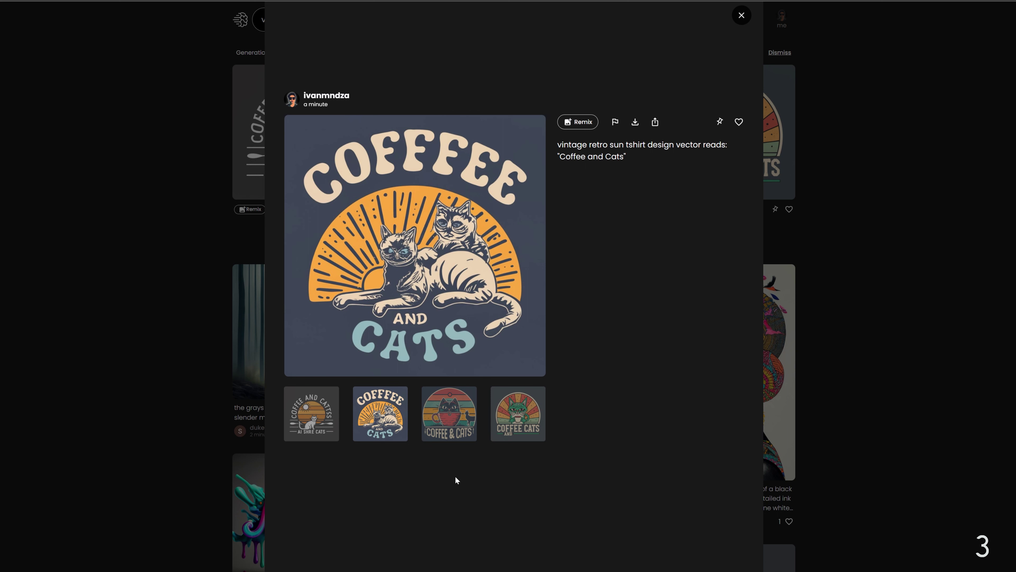
pyautogui.click(448, 426)
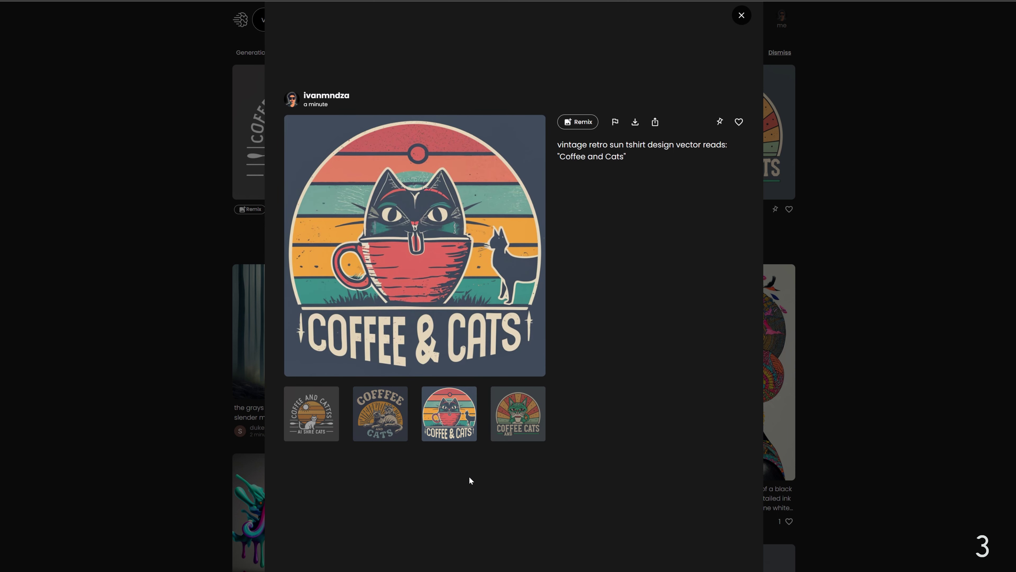
pyautogui.click(512, 419)
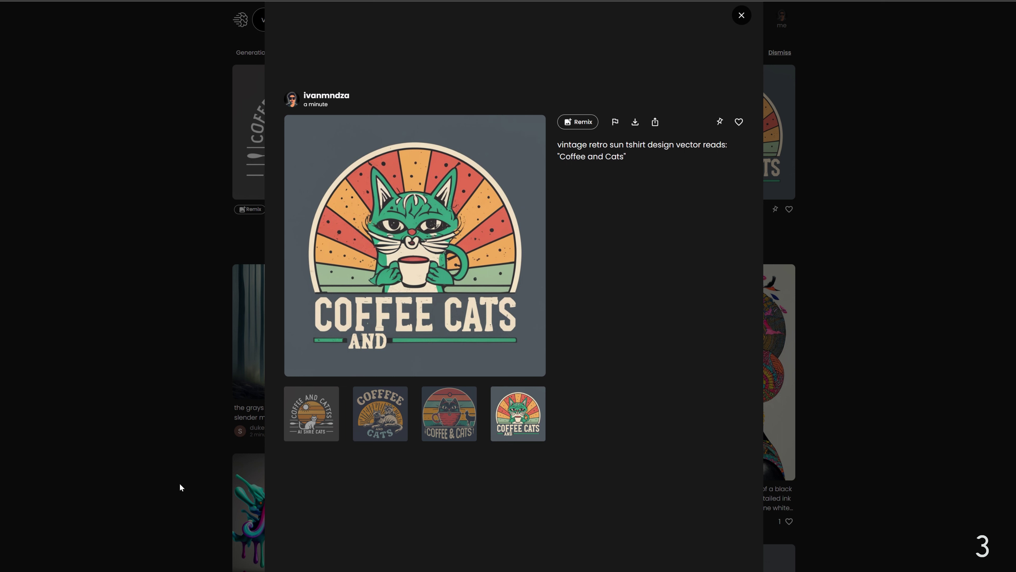
pyautogui.click(439, 426)
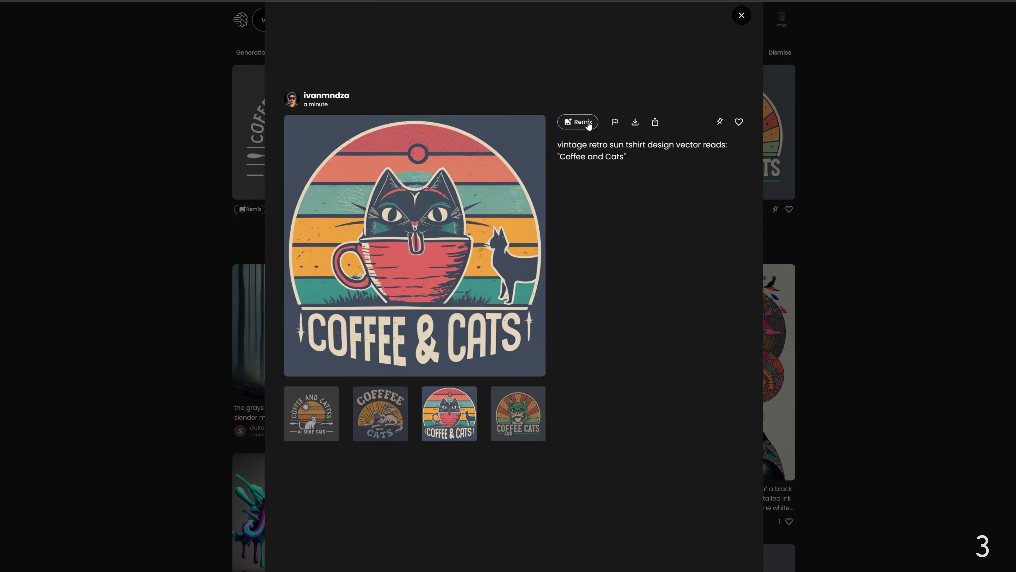
# Remix the cat-in-a-cup design and view each of the four new variations enlarged.
pyautogui.click(578, 122)
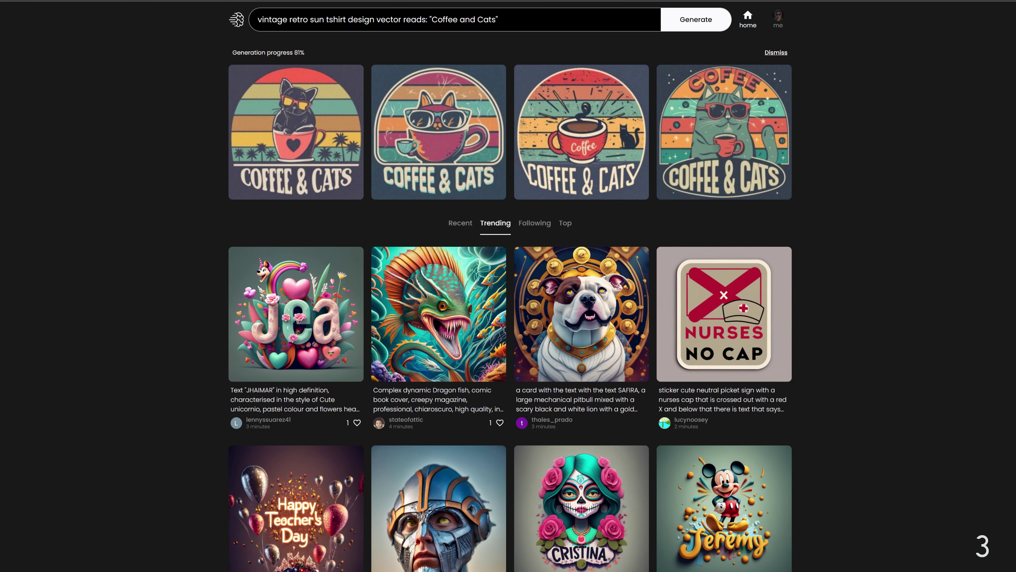
pyautogui.click(335, 160)
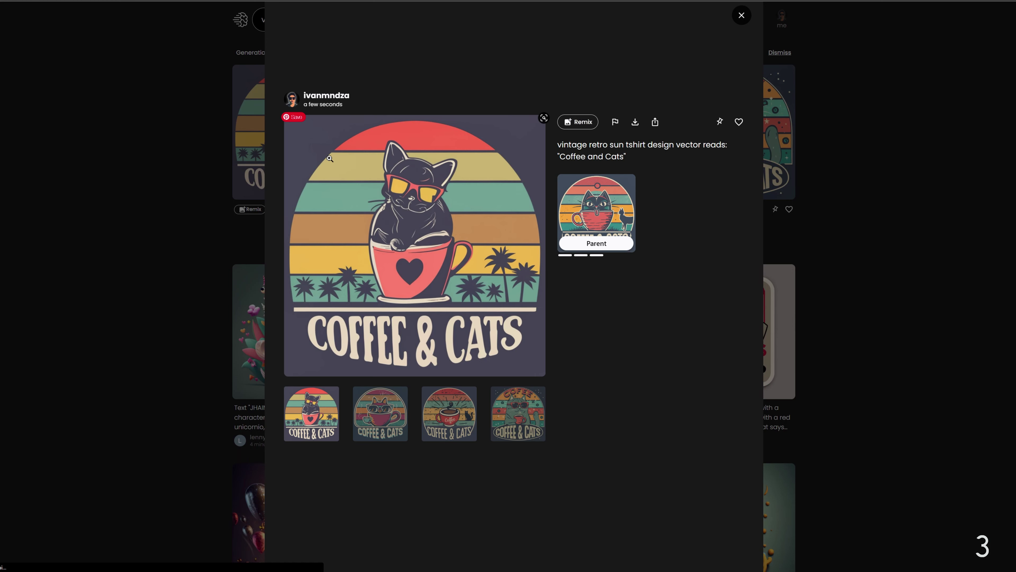
pyautogui.click(390, 418)
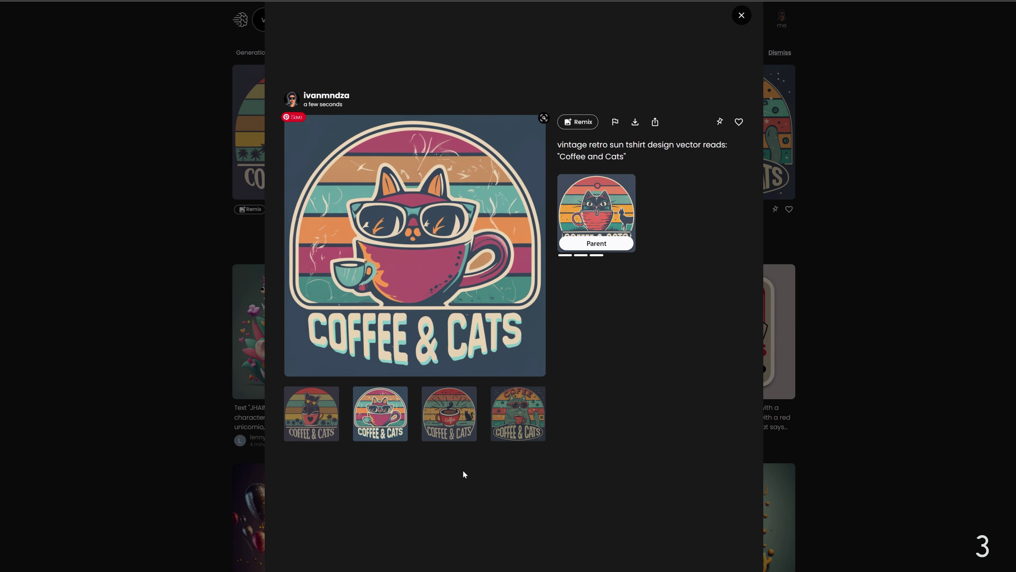
pyautogui.click(457, 422)
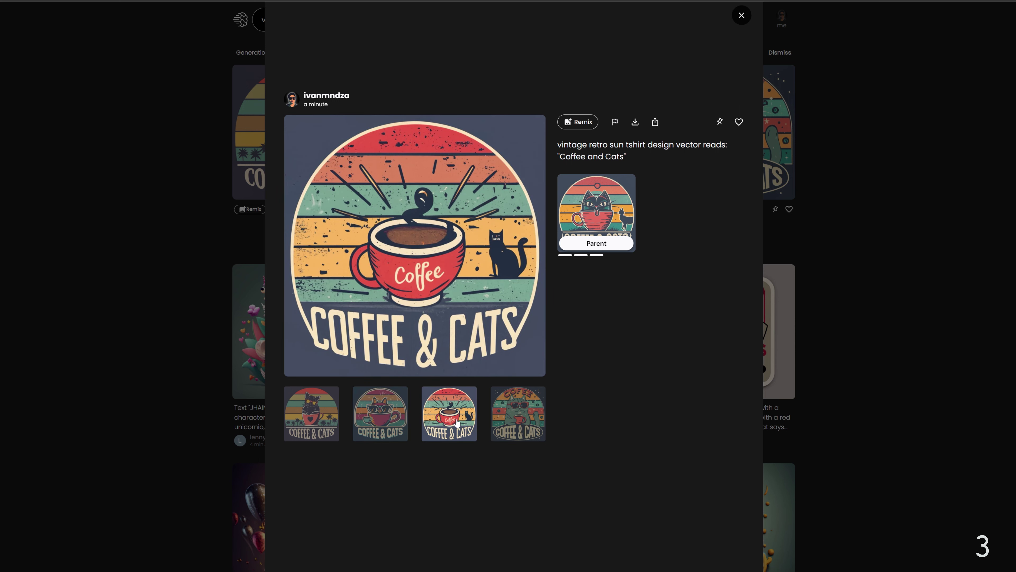
pyautogui.click(532, 425)
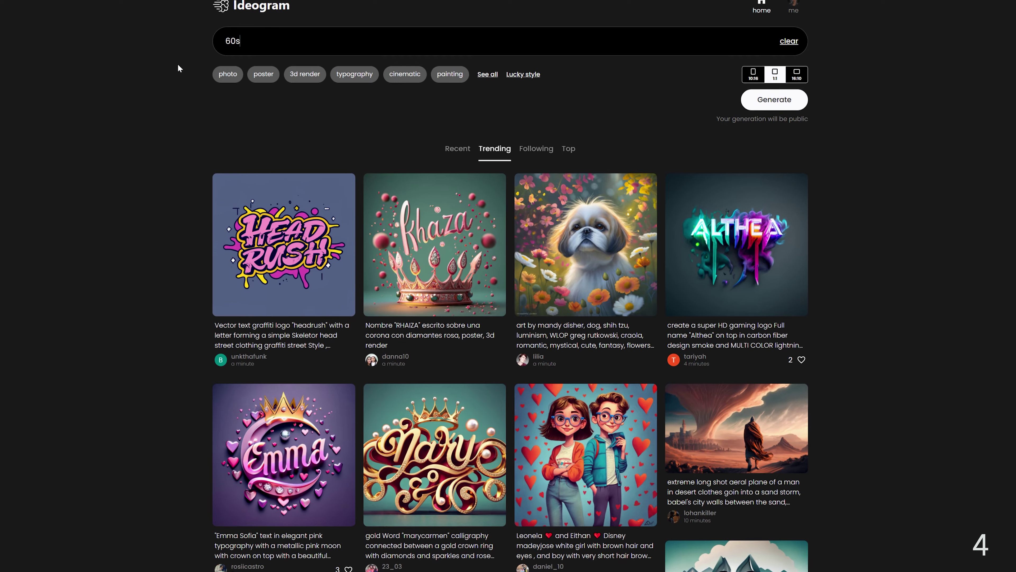
# Generate groovy hippy psychedelic text reading 'Groovy Mama' and open the second result.
pyautogui.write('groovy')
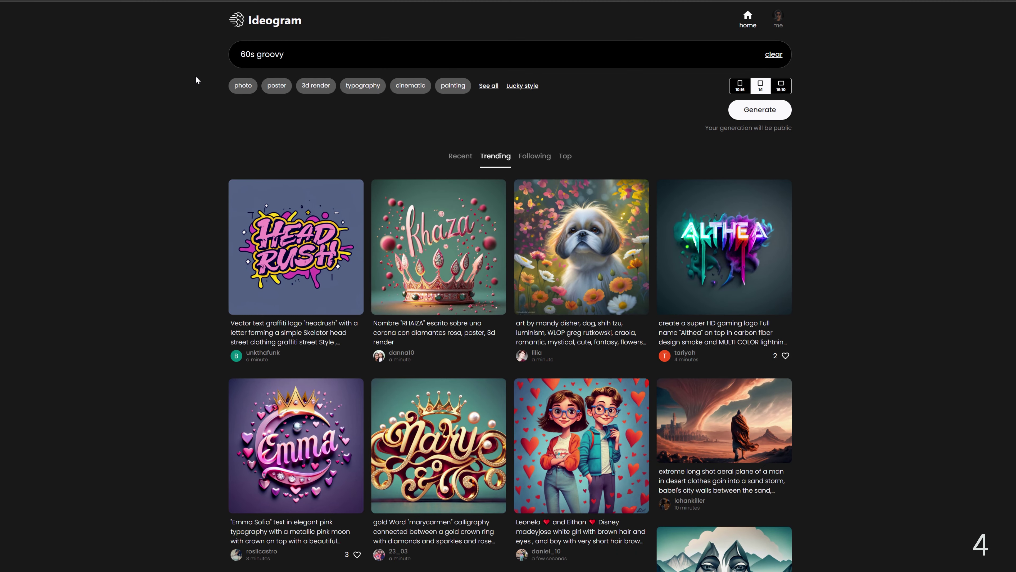
pyautogui.write(' hippy psychedelic text reads: Groovy Mama')
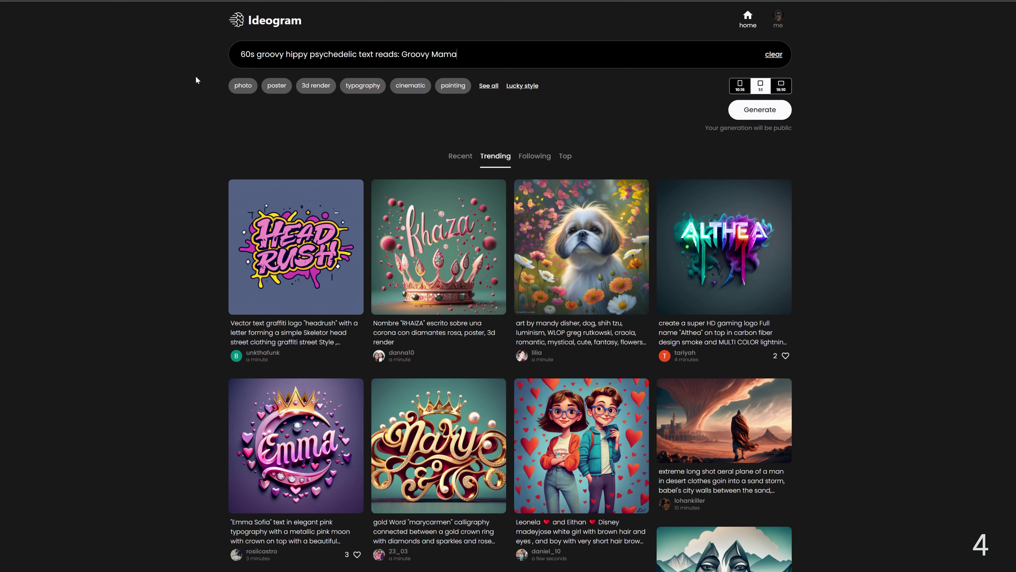
pyautogui.press('Return')
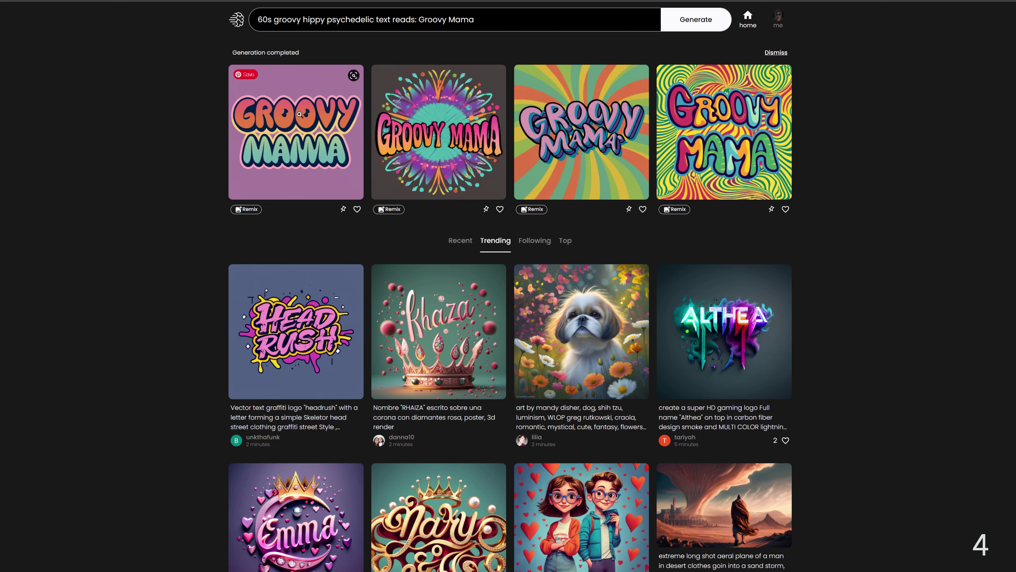
pyautogui.click(410, 140)
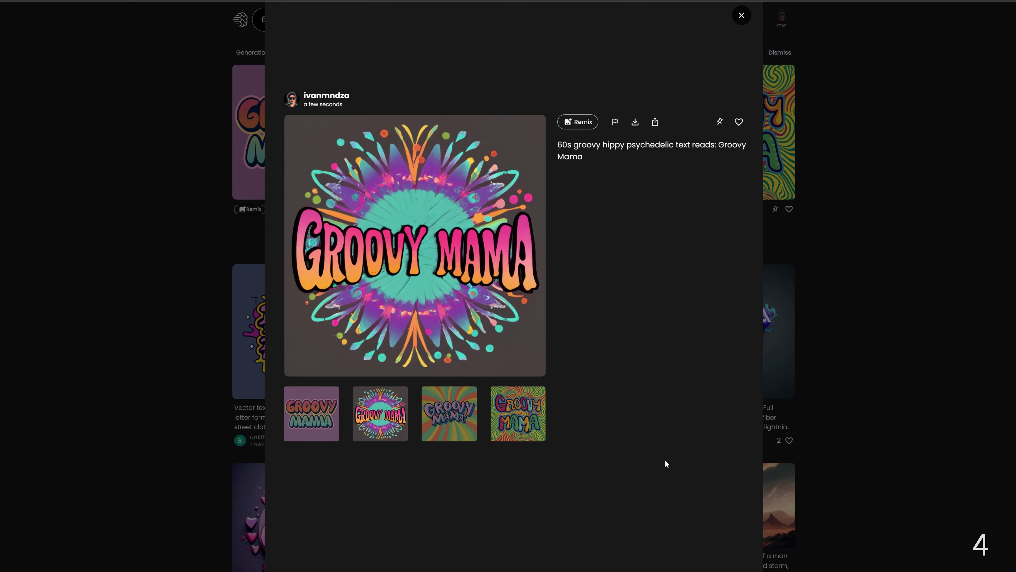
# Compare the third and fourth variants, ending on the first, purple one.
pyautogui.click(459, 414)
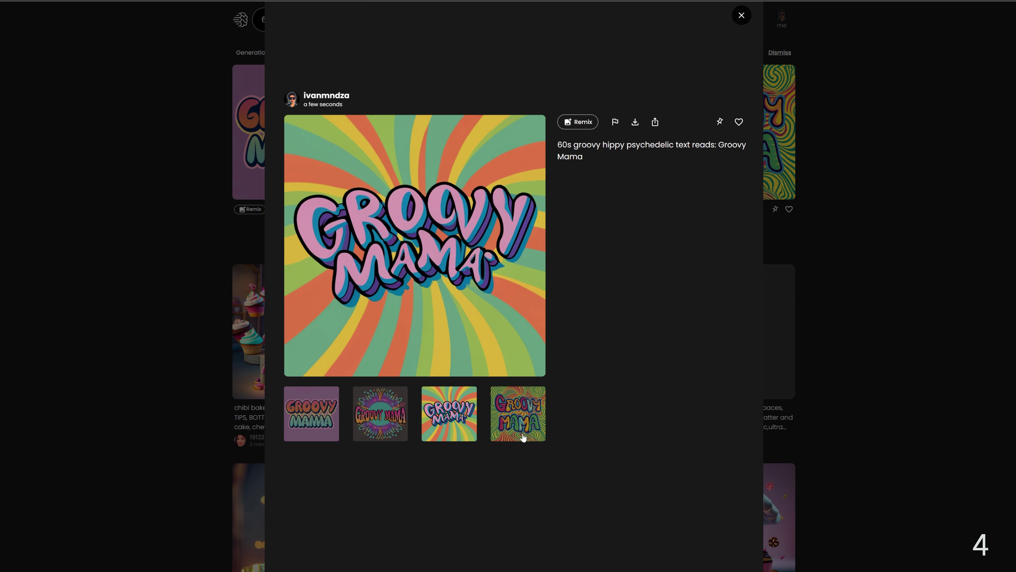
pyautogui.click(525, 440)
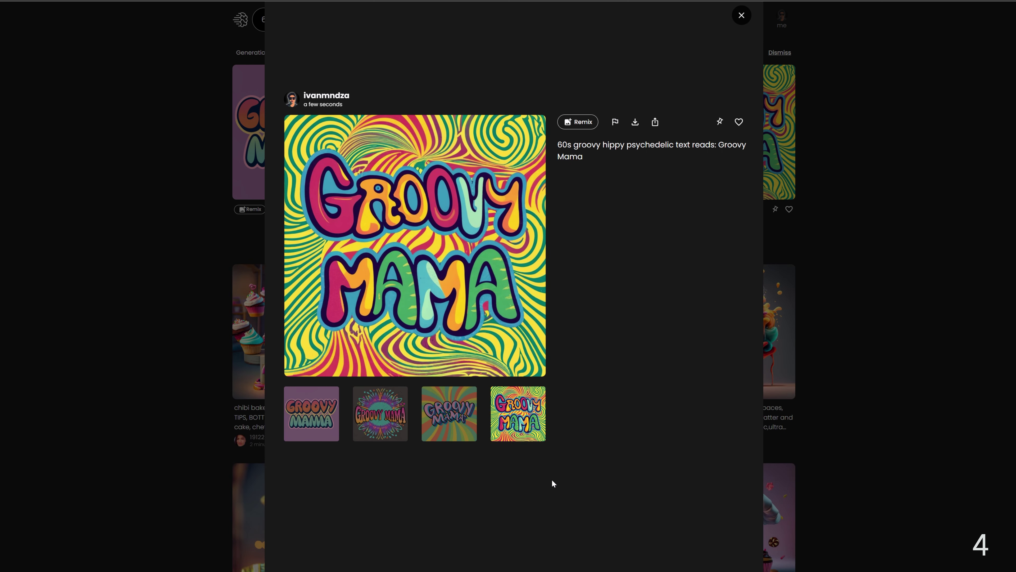
pyautogui.click(297, 421)
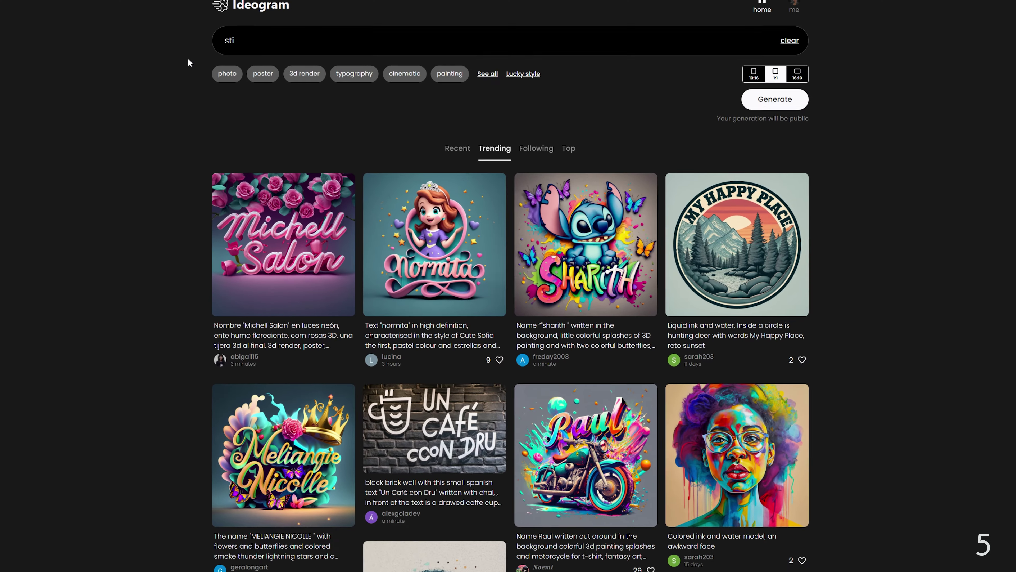
# Generate cartoon bigfoot stickers reading 'Hide and Seek World Champion' and enlarge the third and fourth.
pyautogui.write('icker vector art cartoo')
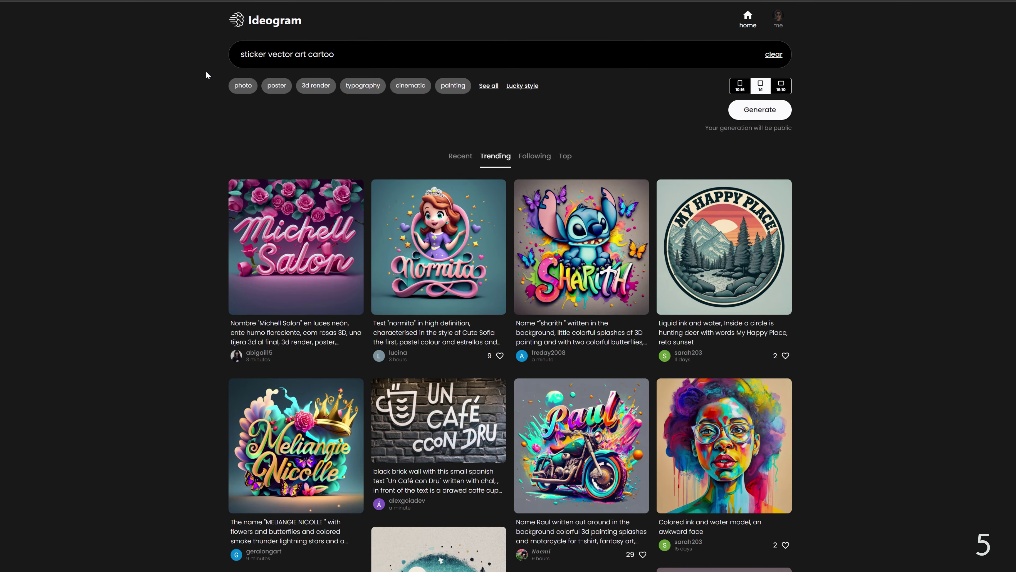
pyautogui.write('n sasquatch big foot reads')
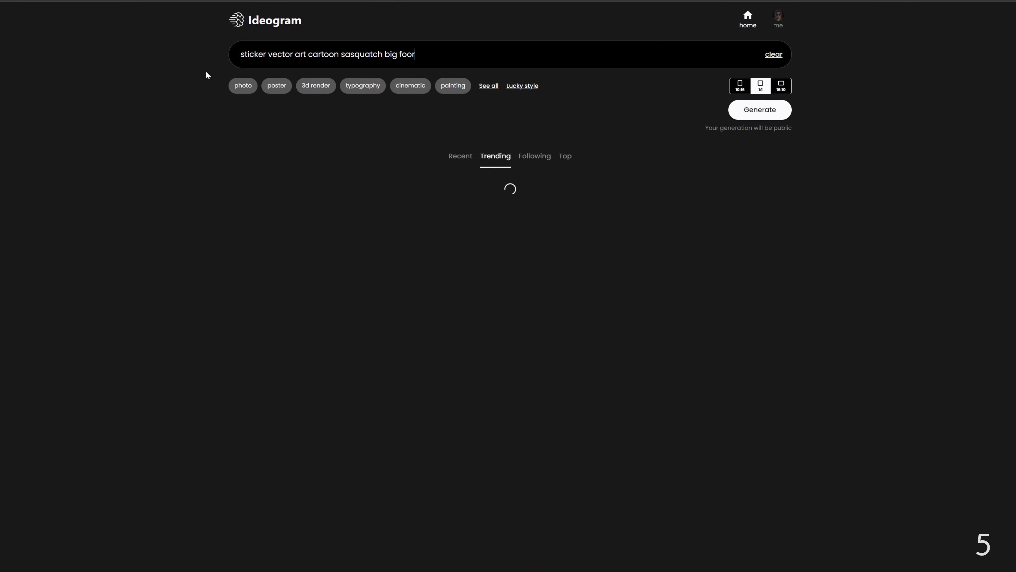
pyautogui.write(': Hide and Seek World Champion')
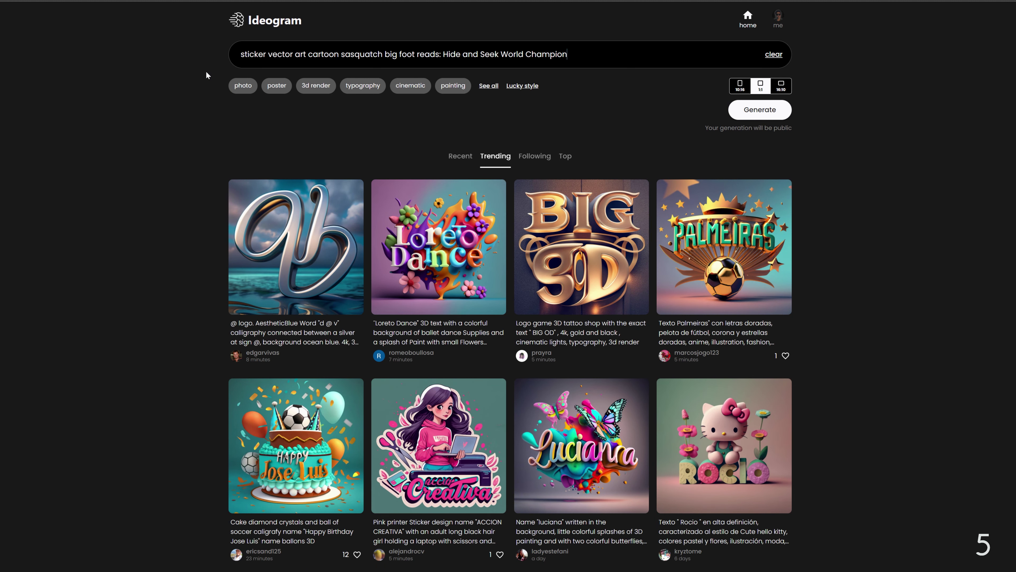
pyautogui.press('Return')
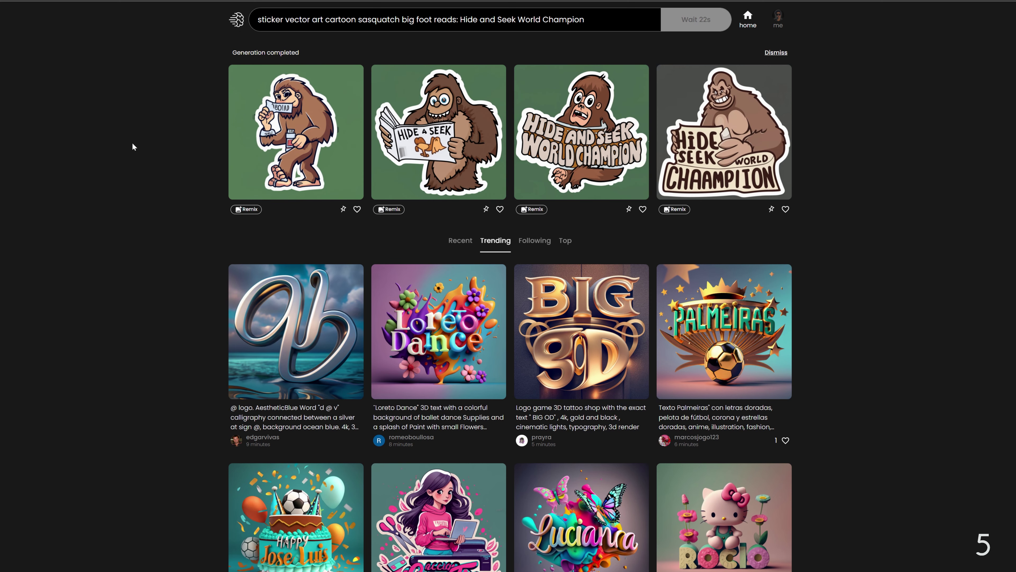
pyautogui.click(545, 150)
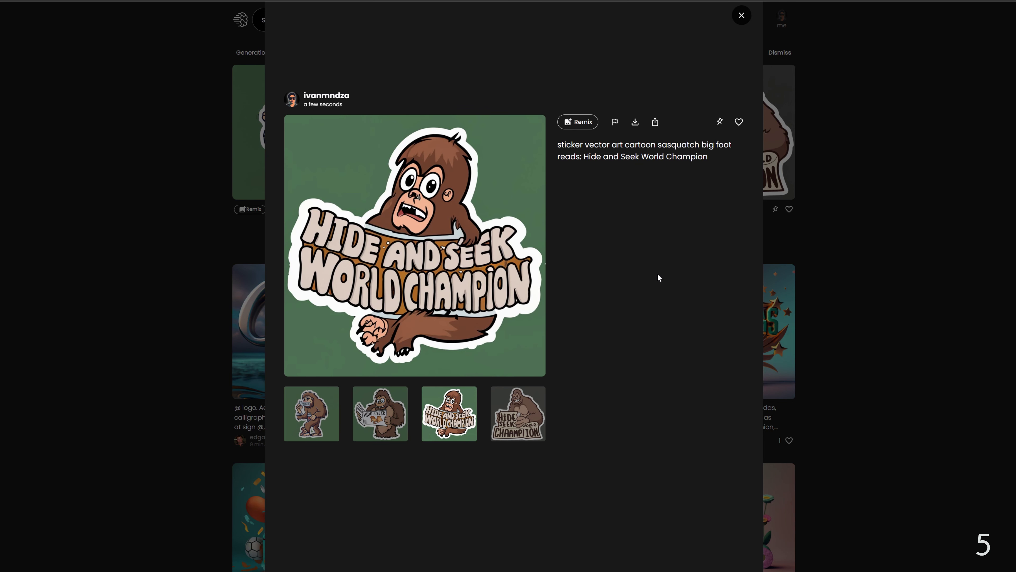
pyautogui.click(525, 418)
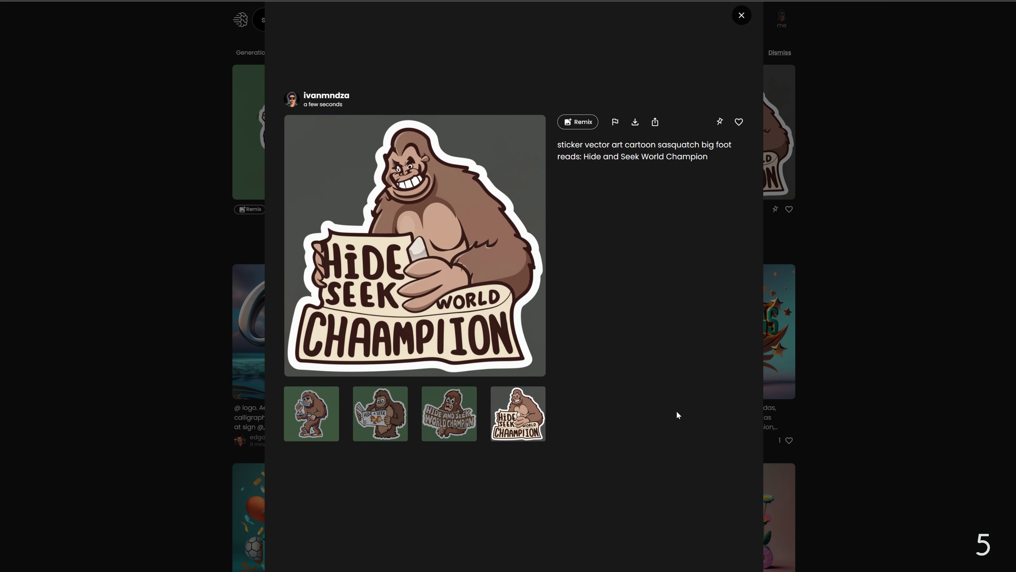
# Remix the fourth sasquatch sticker into new variations and view the fourth and third enlarged.
pyautogui.click(586, 123)
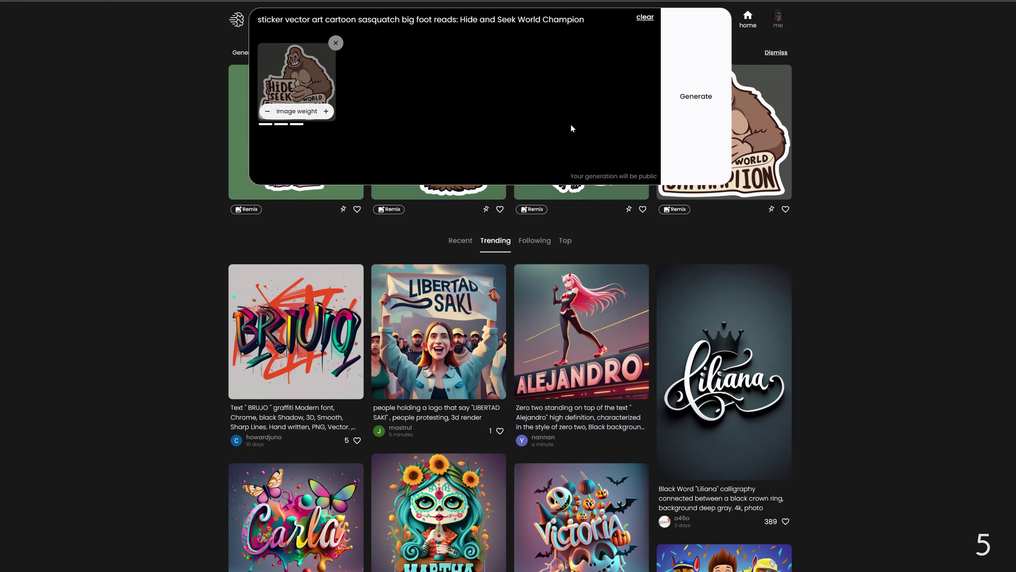
pyautogui.click(697, 100)
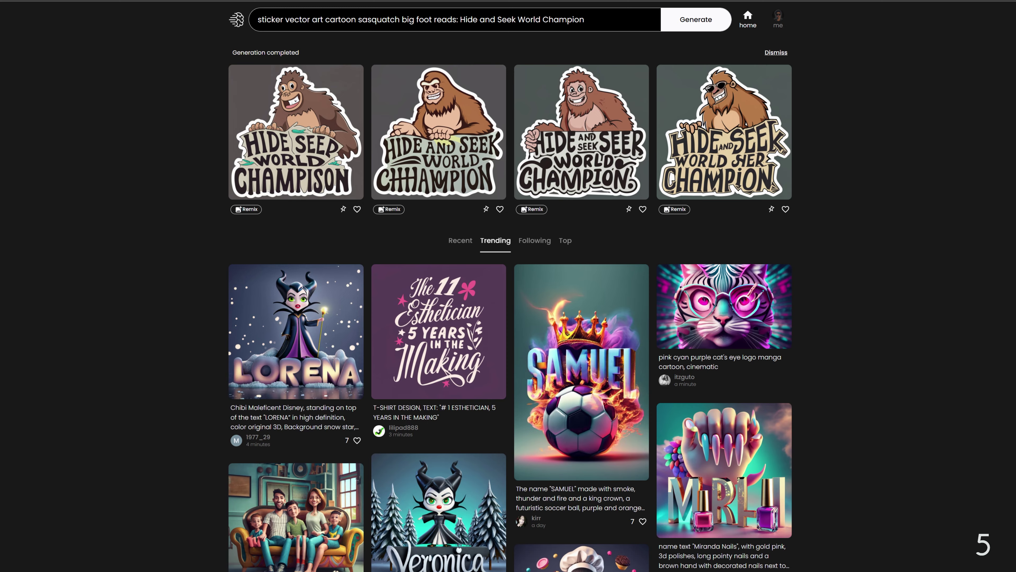
pyautogui.click(734, 130)
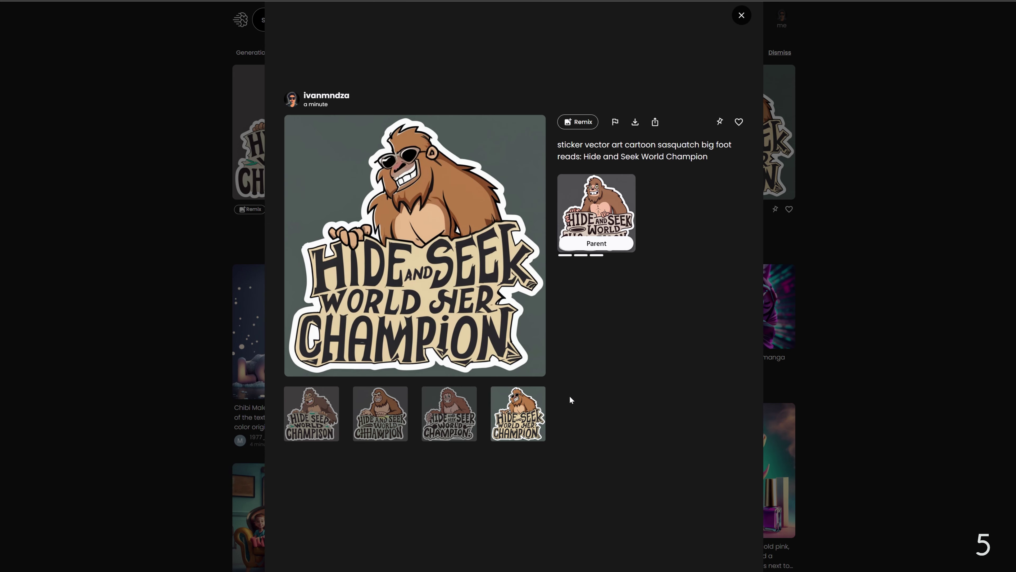
pyautogui.click(456, 408)
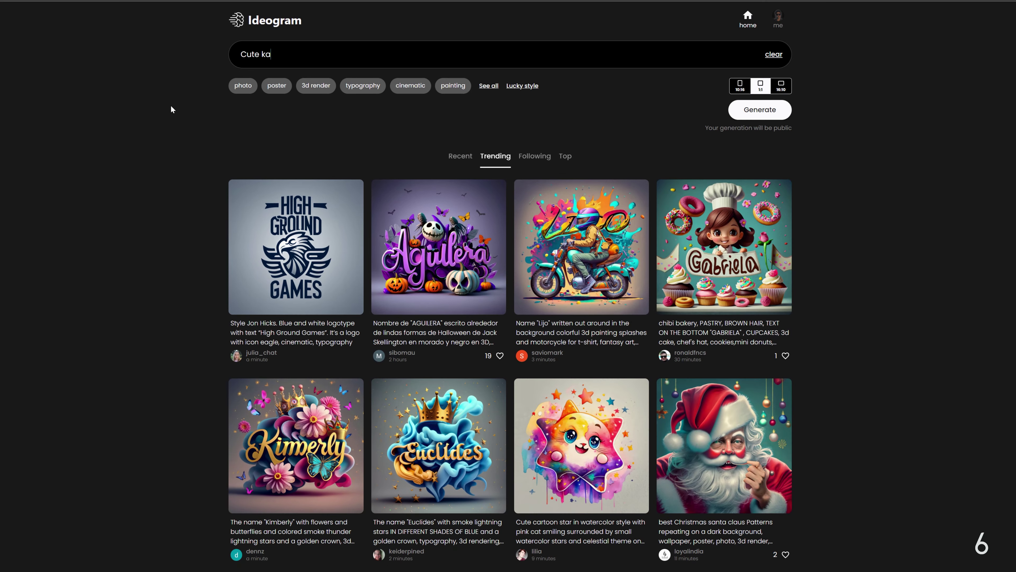
# Submit the kawaii dinosaur t-rex t-shirt prompt reading 'Tea-Rex', fixing a typo.
pyautogui.write('waii dinosai')
pyautogui.press('BackSpace')
pyautogui.write('ur t-rex tshirt design reads: "')
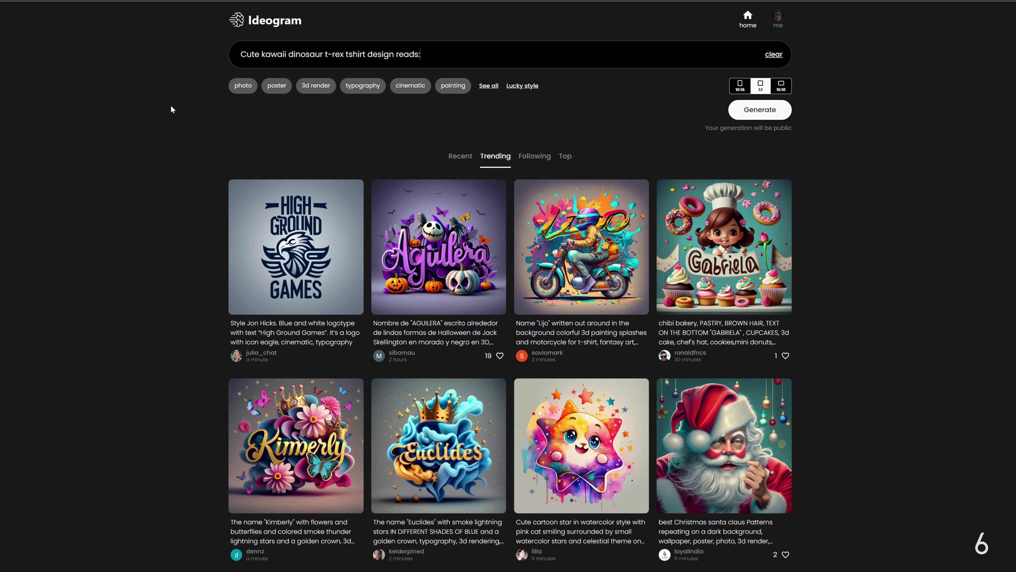
pyautogui.write('Tea-Rex"')
pyautogui.press('Return')
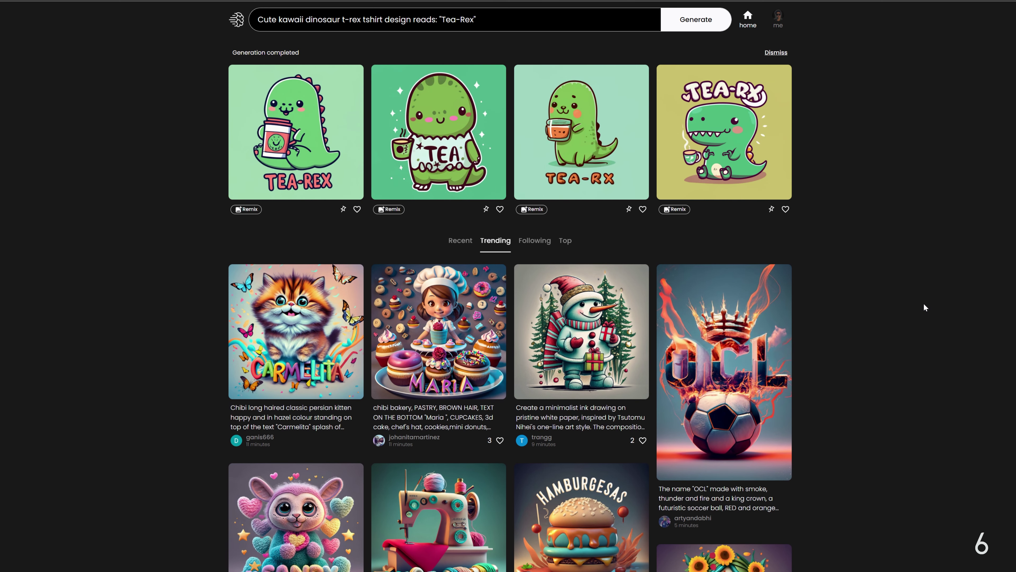
# Open the first Tea-Rex design, then view the second, third and fourth enlarged.
pyautogui.click(343, 121)
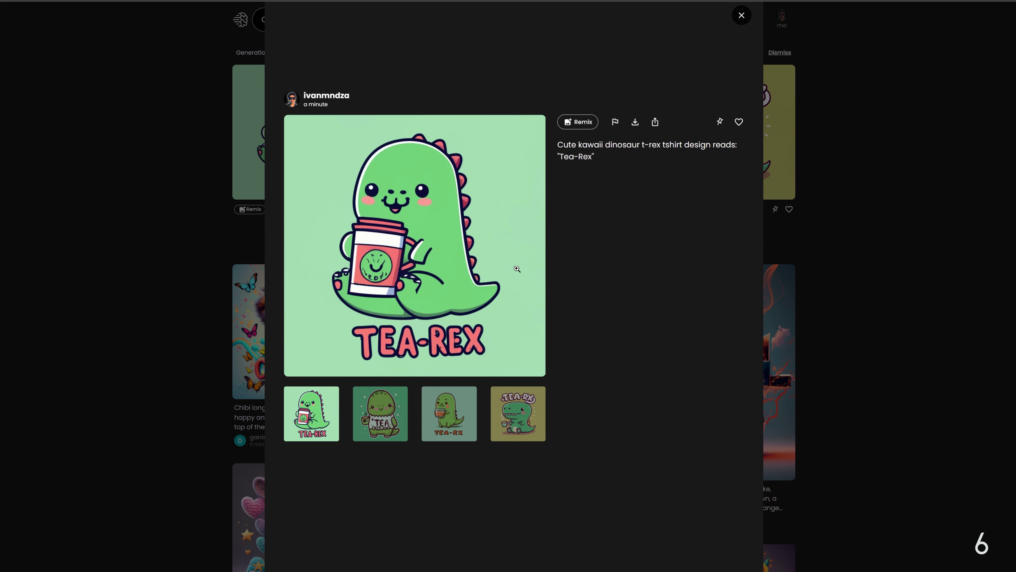
pyautogui.click(377, 424)
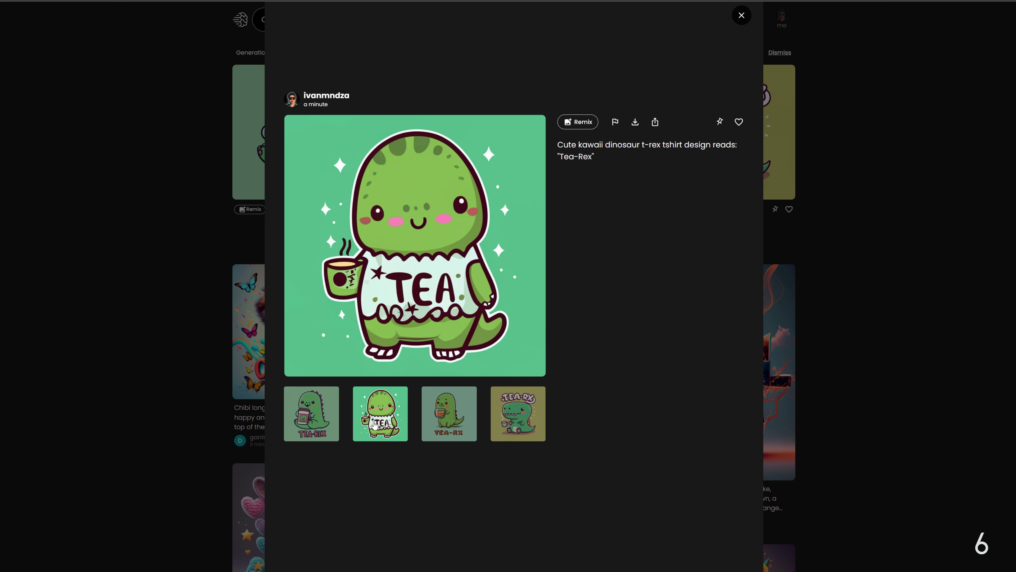
pyautogui.click(465, 431)
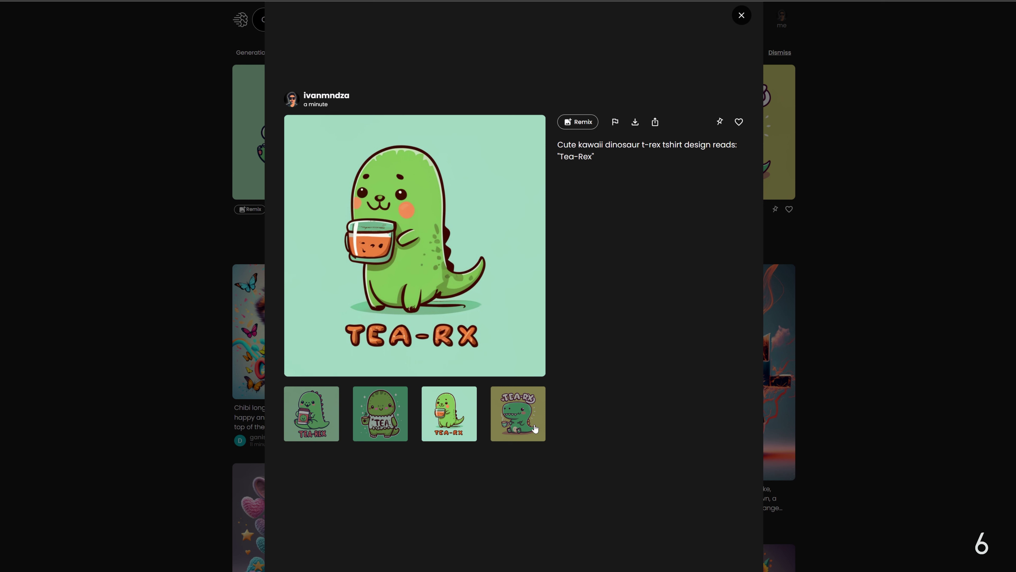
pyautogui.click(519, 426)
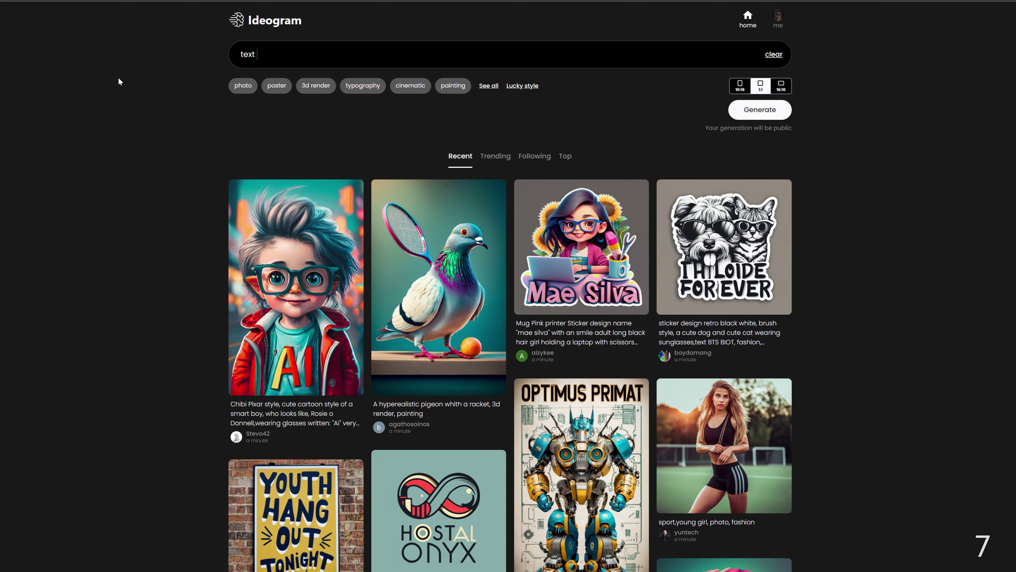
# Generate 2D vector script typography reading 'She Will Not Fail' and open the rose design.
pyautogui.write('based typography 2d vector script r')
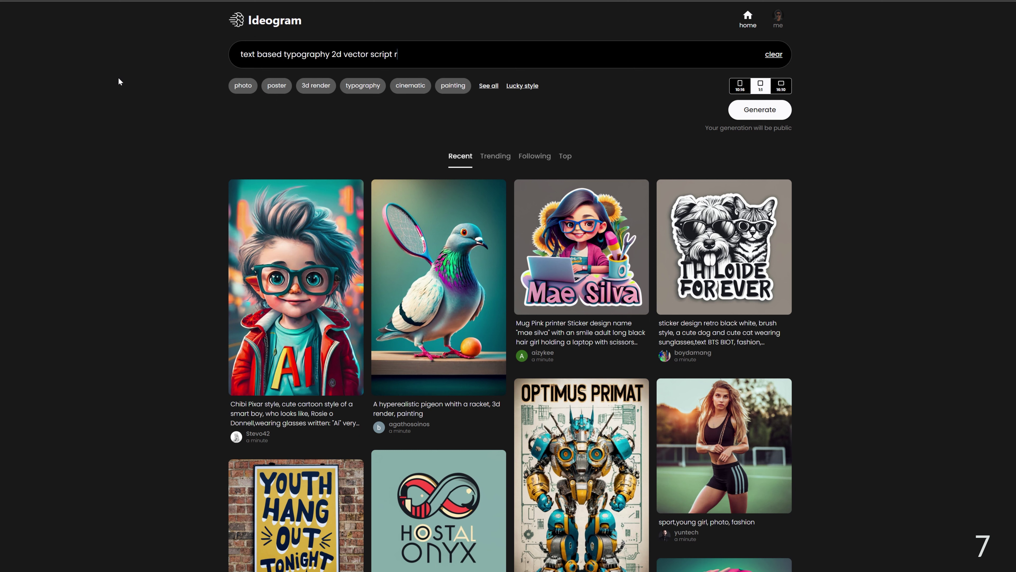
pyautogui.write('eads "She Will Not Fail"')
pyautogui.press('Return')
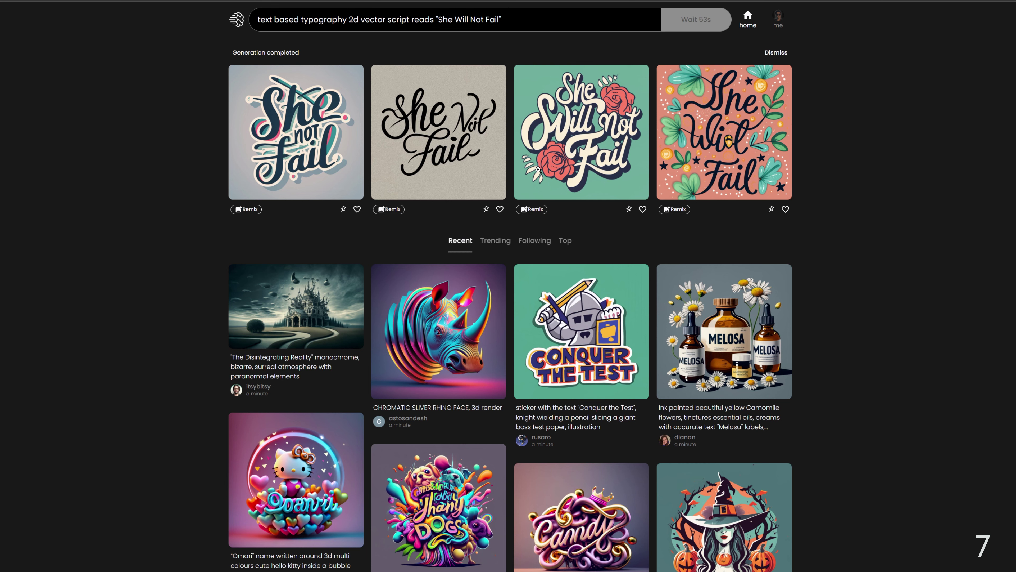
pyautogui.click(583, 171)
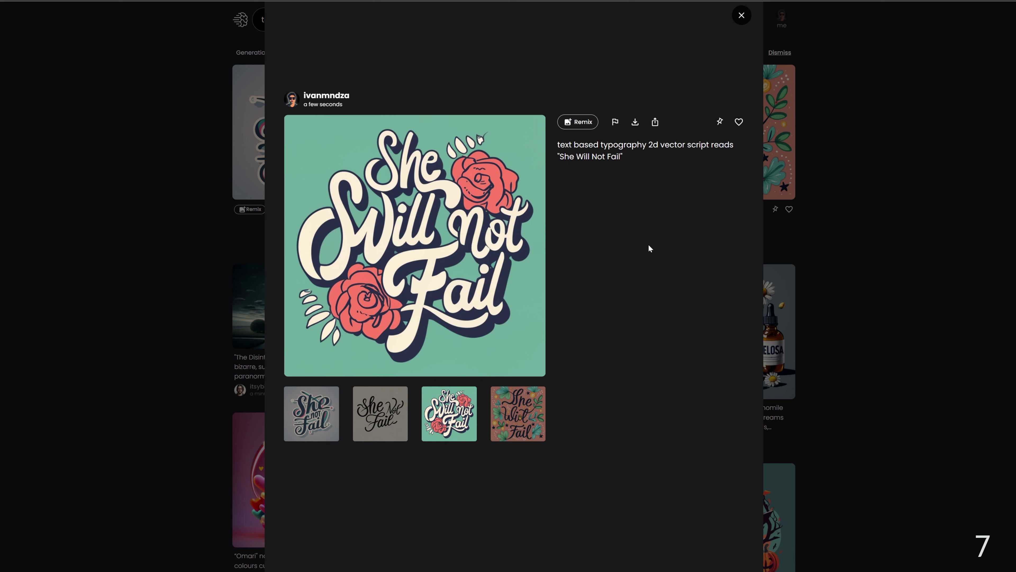
# Remix the rose design into four teal floral 'She Will Not Fail' variations and open the second.
pyautogui.click(585, 122)
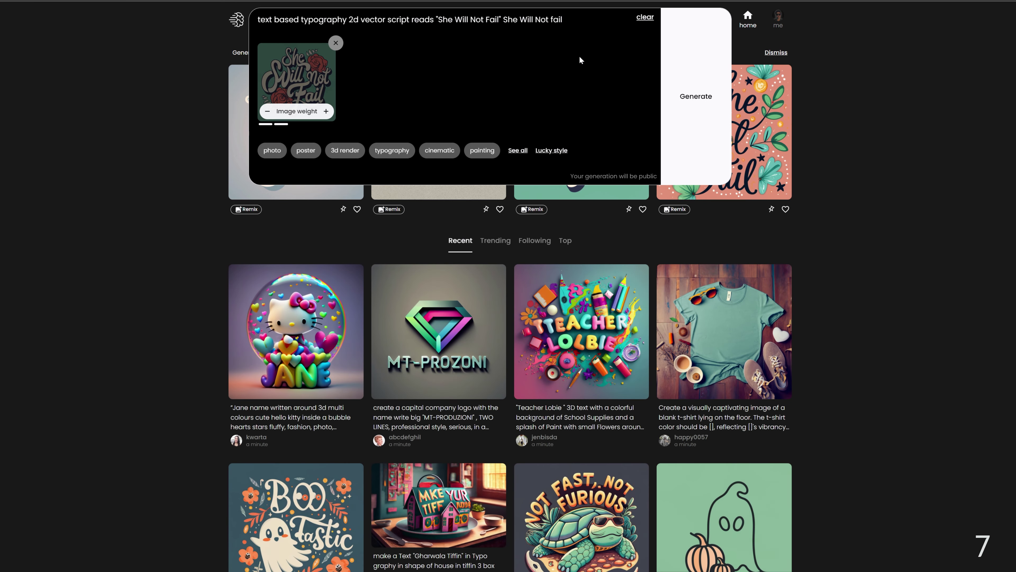
pyautogui.hotkey('shift', 'Left')
pyautogui.hotkey('shift', 'Left')
pyautogui.hotkey('shift', 'Left')
pyautogui.hotkey('shift', 'Left')
pyautogui.hotkey('shift', 'Left')
pyautogui.hotkey('shift', 'Left')
pyautogui.hotkey('shift', 'Left')
pyautogui.hotkey('shift', 'Left')
pyautogui.hotkey('shift', 'Left')
pyautogui.hotkey('shift', 'Left')
pyautogui.hotkey('shift', 'Left')
pyautogui.hotkey('shift', 'Left')
pyautogui.hotkey('shift', 'Left')
pyautogui.hotkey('shift', 'Left')
pyautogui.hotkey('shift', 'Left')
pyautogui.hotkey('shift', 'Left')
pyautogui.hotkey('shift', 'Left')
pyautogui.hotkey('shift', 'Right')
pyautogui.hotkey('shift', 'Right')
pyautogui.hotkey('shift', 'Right')
pyautogui.hotkey('shift', 'Right')
pyautogui.hotkey('shift', 'Right')
pyautogui.hotkey('shift', 'Right')
pyautogui.hotkey('shift', 'Right')
pyautogui.hotkey('shift', 'Right')
pyautogui.hotkey('shift', 'Right')
pyautogui.hotkey('shift', 'Right')
pyautogui.hotkey('shift', 'Right')
pyautogui.hotkey('shift', 'Right')
pyautogui.hotkey('shift', 'Right')
pyautogui.hotkey('shift', 'Right')
pyautogui.hotkey('shift', 'Right')
pyautogui.hotkey('shift', 'Right')
pyautogui.hotkey('shift', 'Right')
pyautogui.press('Return')
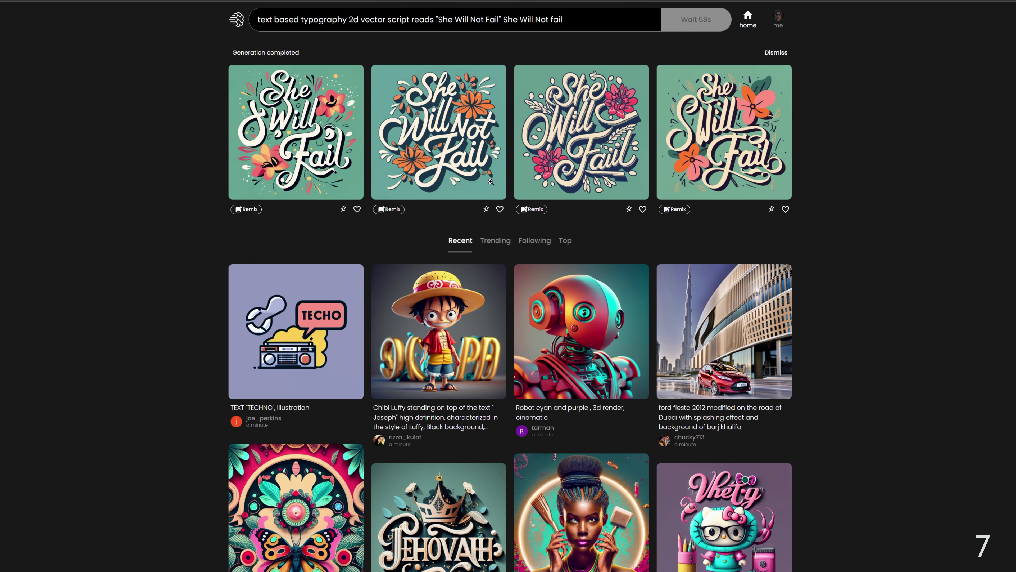
pyautogui.click(439, 132)
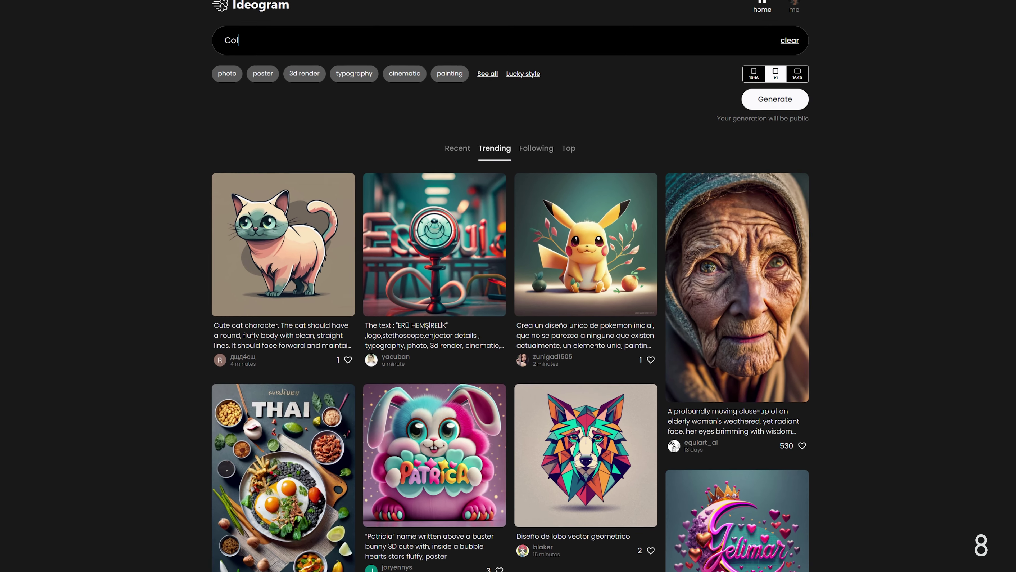
# Generate colorful 3D splash DJ t-shirt designs reading 'Music On World Off' and enlarge the fourth.
pyautogui.write('orful')
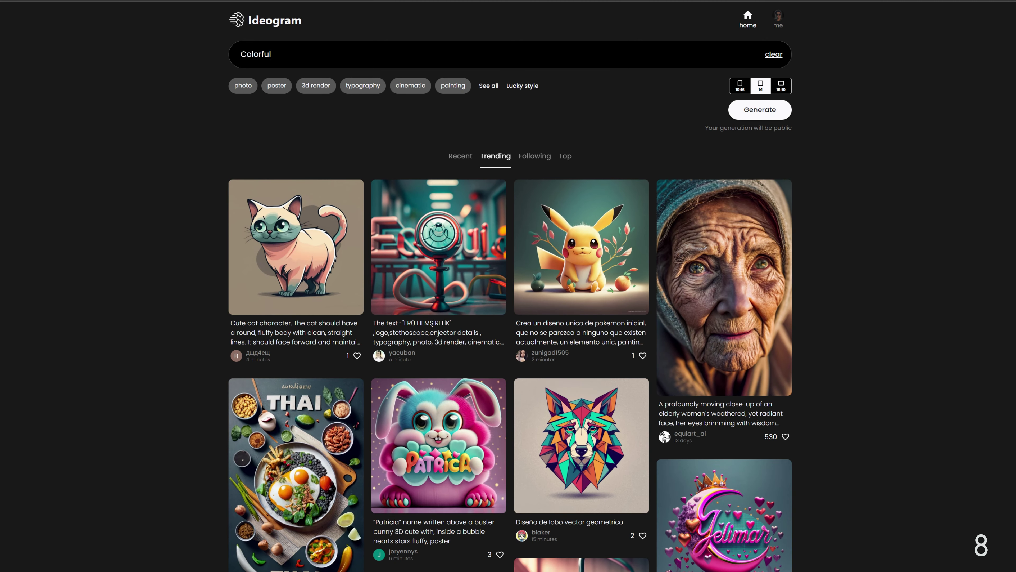
pyautogui.write(' 3D painting with splashes tshirt vector')
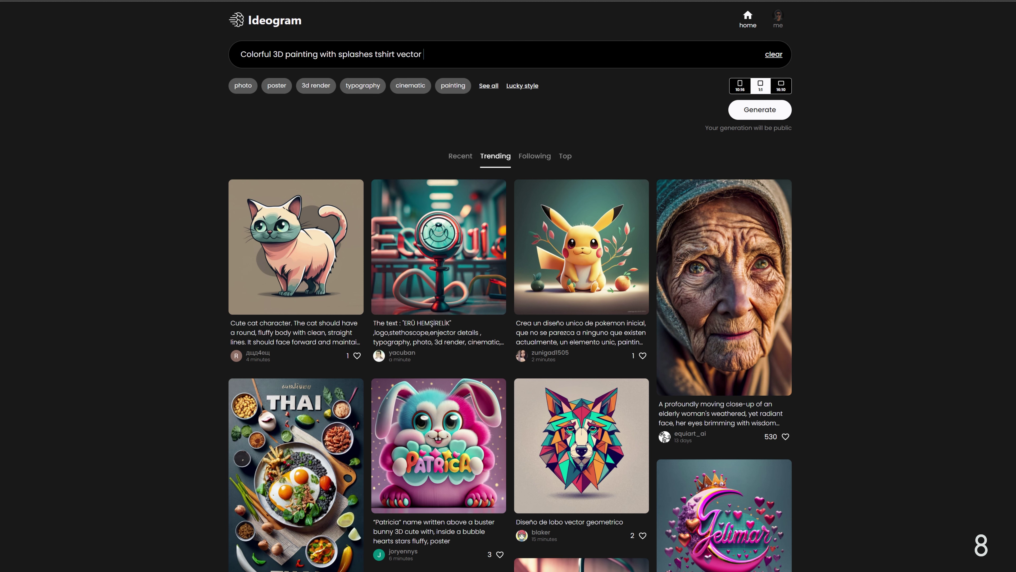
pyautogui.write(' with a DJ with headphones and turntable Reads: "Music On World"')
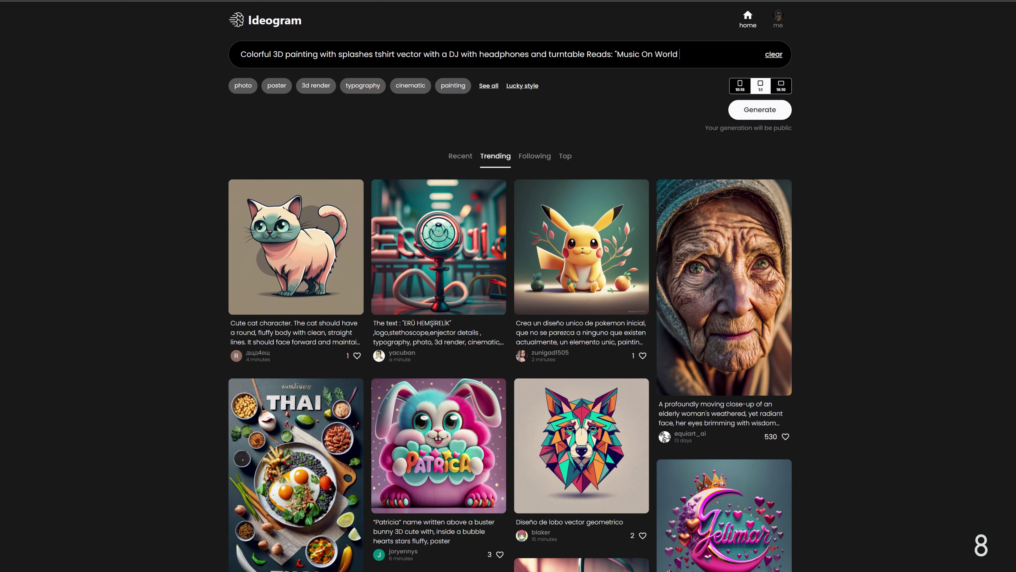
pyautogui.press('Return')
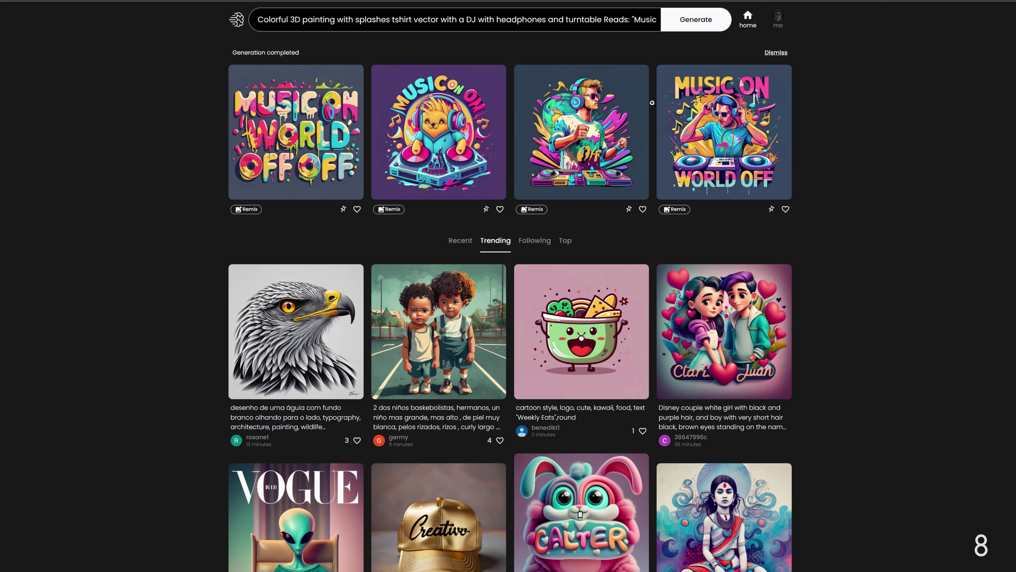
pyautogui.click(726, 132)
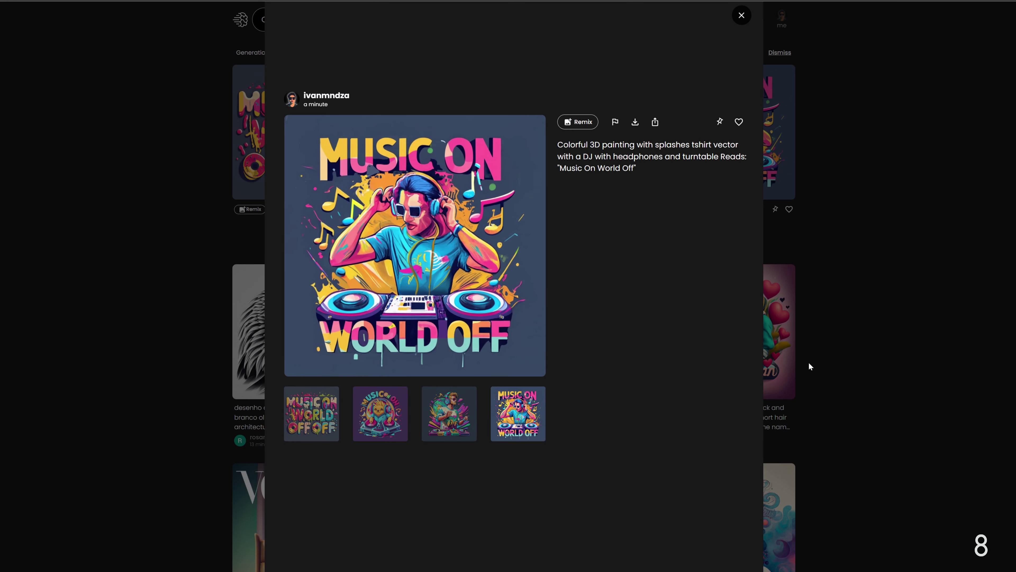
# Compare the four DJ variants, then load the DJ-with-turntables design as a remix reference.
pyautogui.click(458, 409)
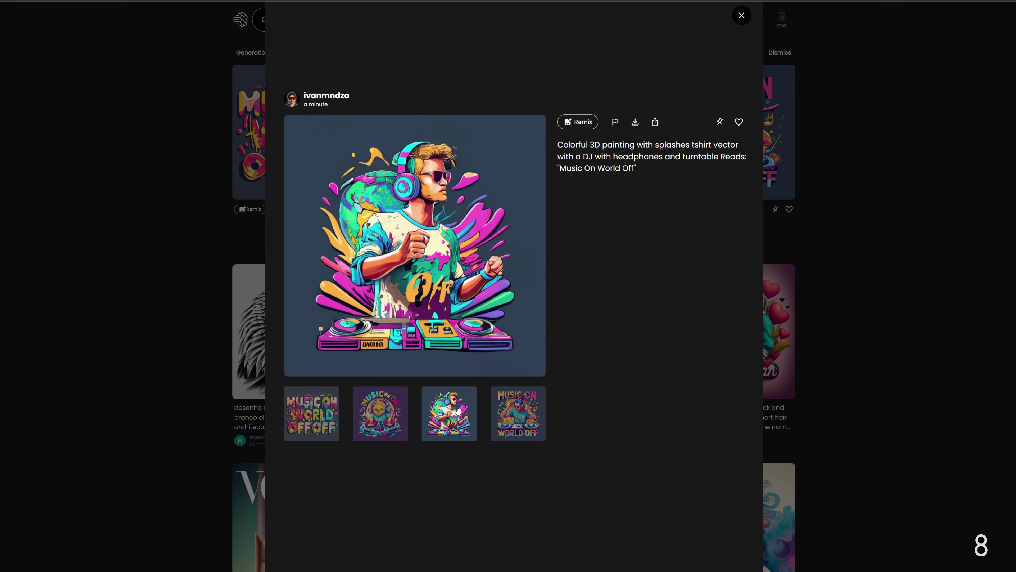
pyautogui.click(390, 418)
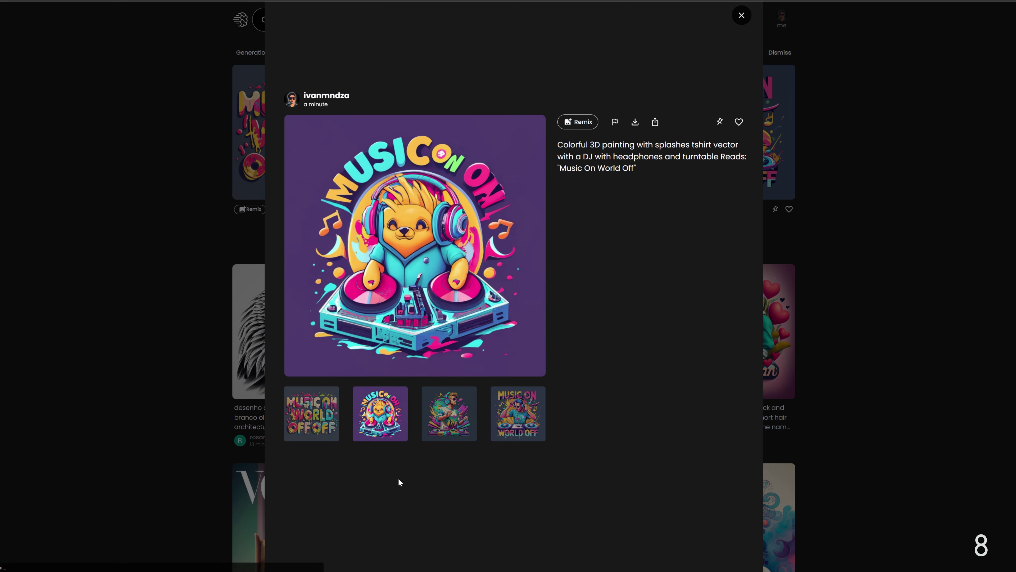
pyautogui.click(314, 423)
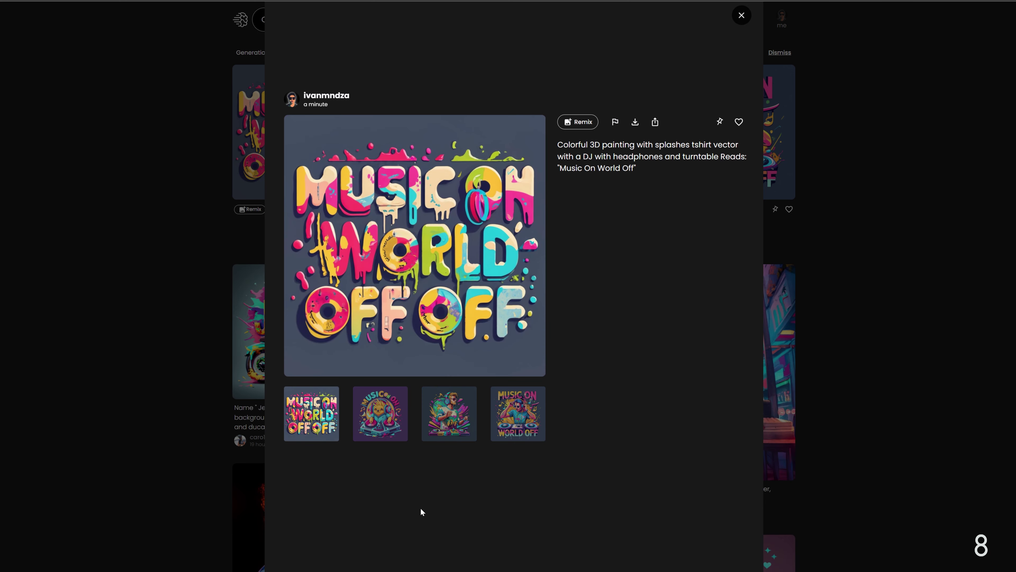
pyautogui.click(524, 424)
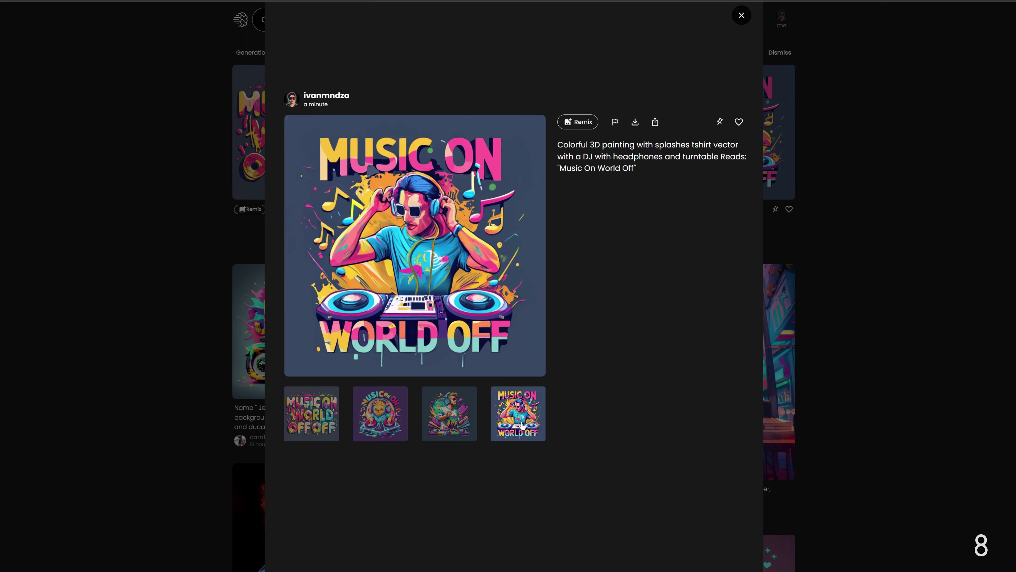
pyautogui.click(579, 122)
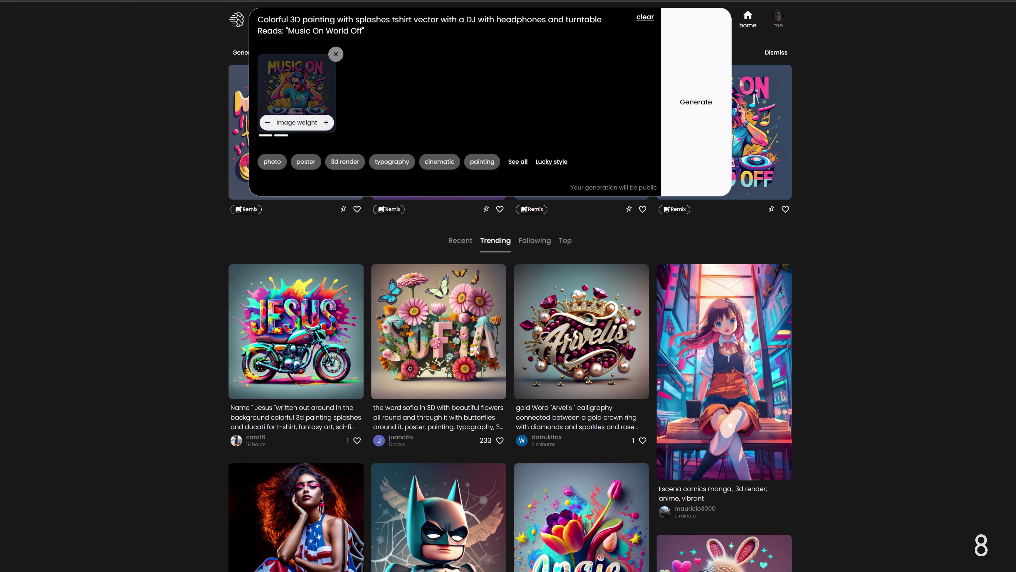
# Add '3d' to the DJ remix prompt, generate four variations, and compare each one.
pyautogui.write('3d')
pyautogui.press('Return')
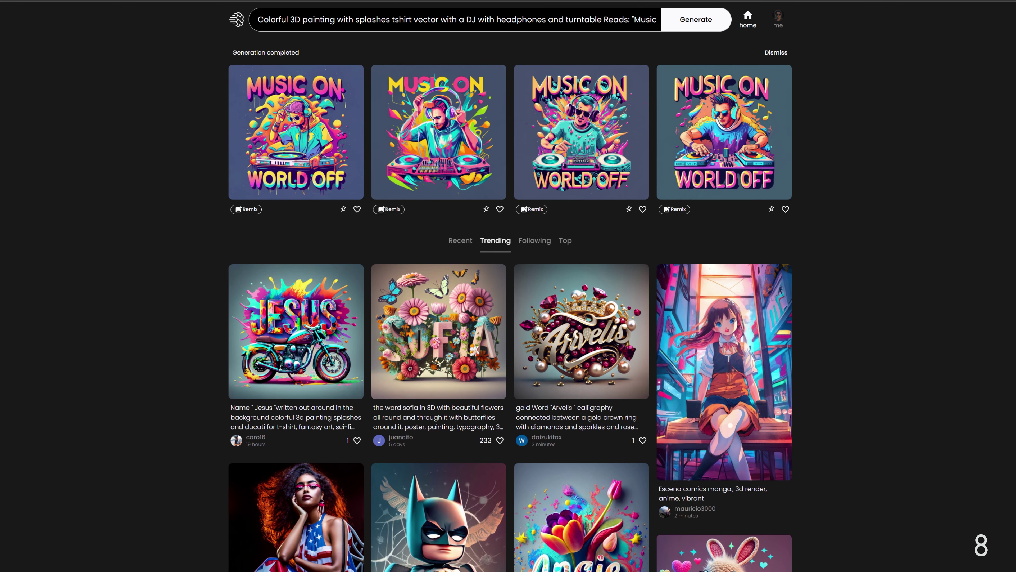
pyautogui.click(754, 151)
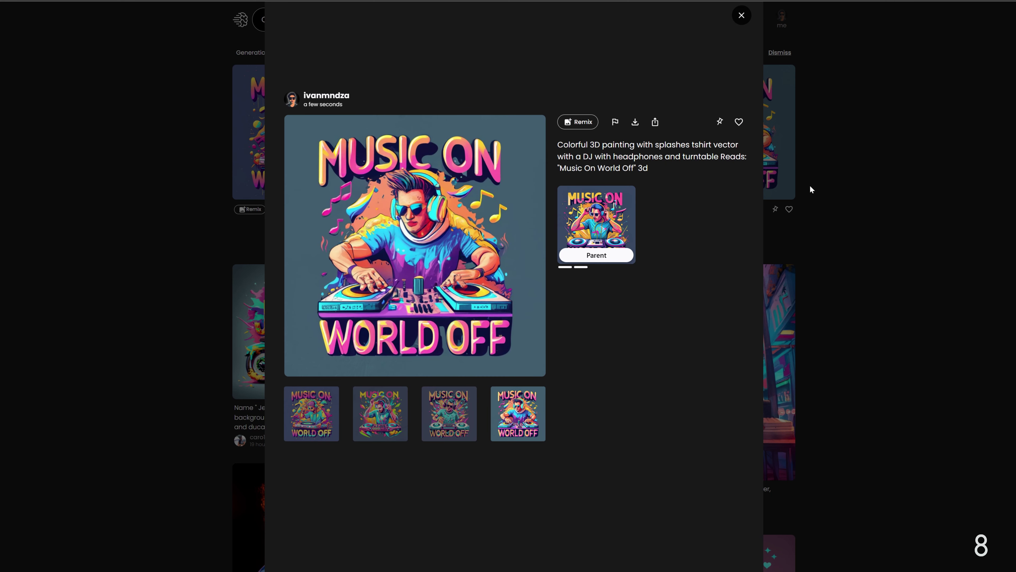
pyautogui.click(468, 436)
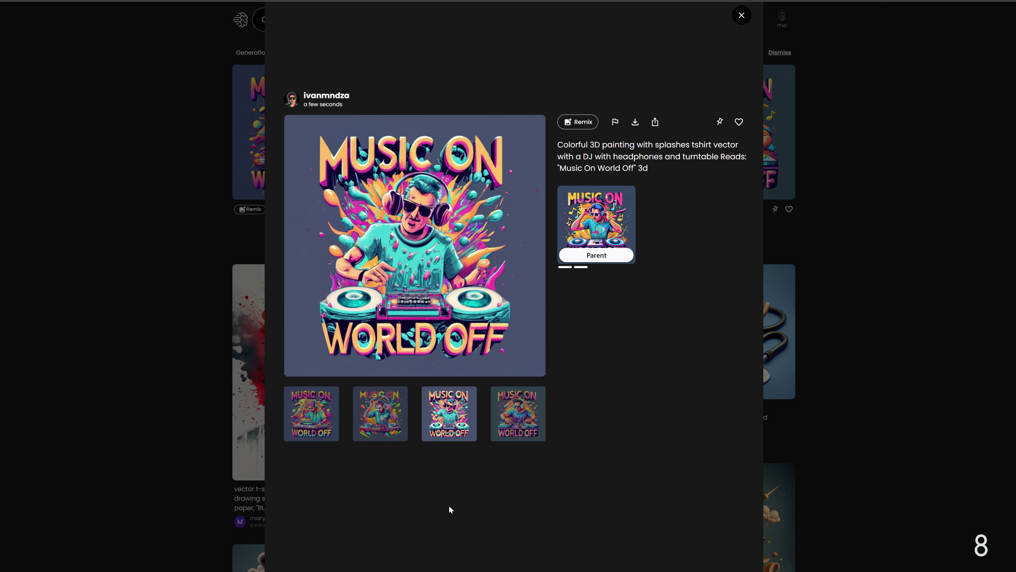
pyautogui.click(381, 413)
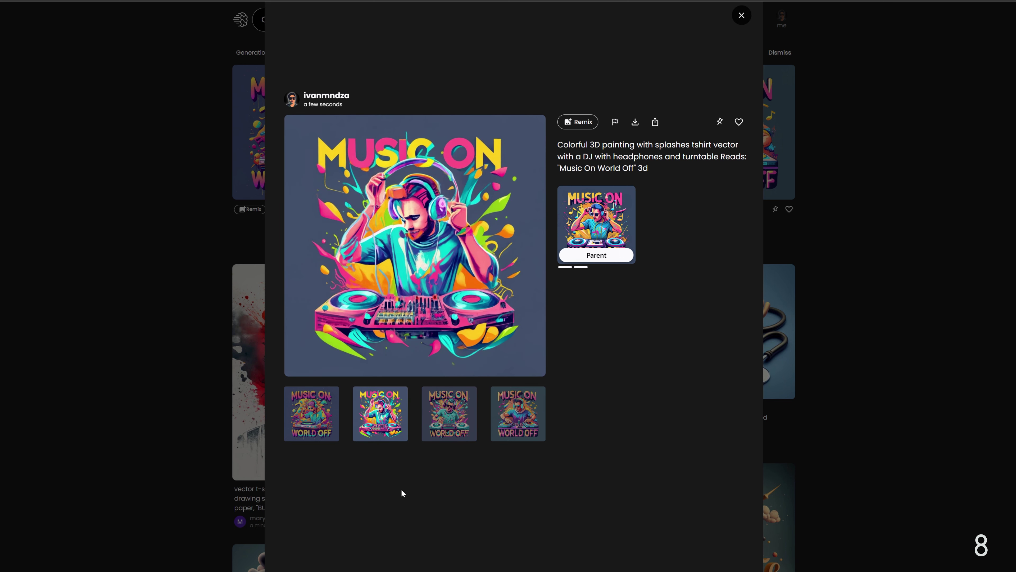
pyautogui.click(313, 413)
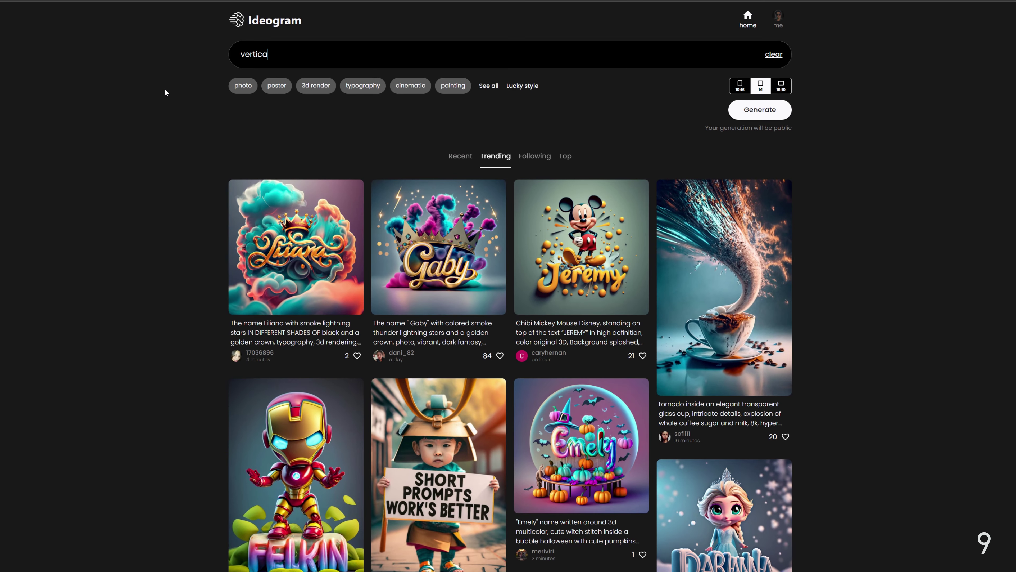
# Generate vertical distressed USA flag t-shirt designs reading 'Baseball' and enlarge the second.
pyautogui.write('usa flag distressed vector t-shirt design reads: "Baseball"')
pyautogui.press('Return')
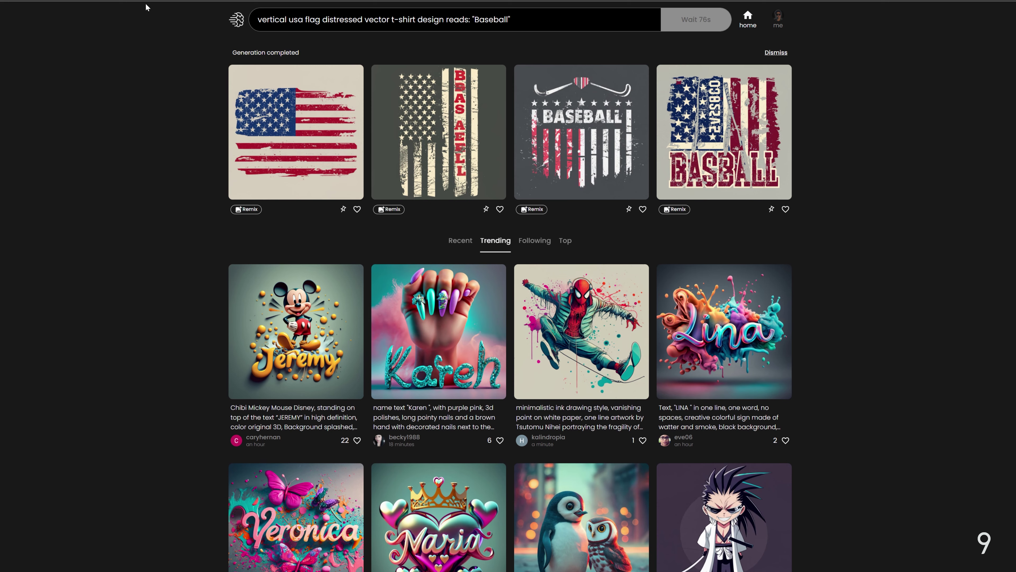
pyautogui.click(419, 104)
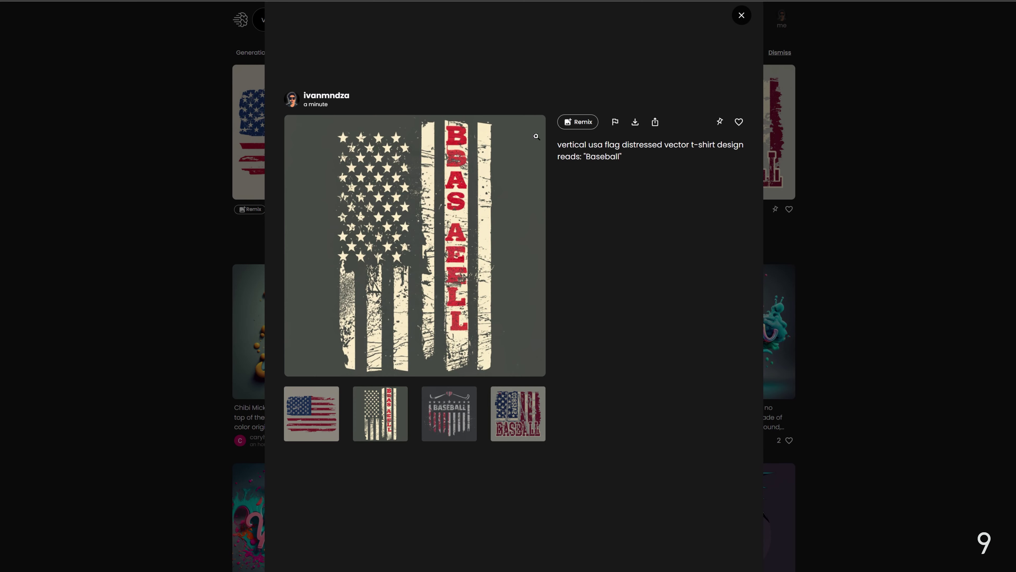
# Remix the second vertical flag design into four red 'Baseball' versions and open the third.
pyautogui.click(581, 123)
pyautogui.press('Return')
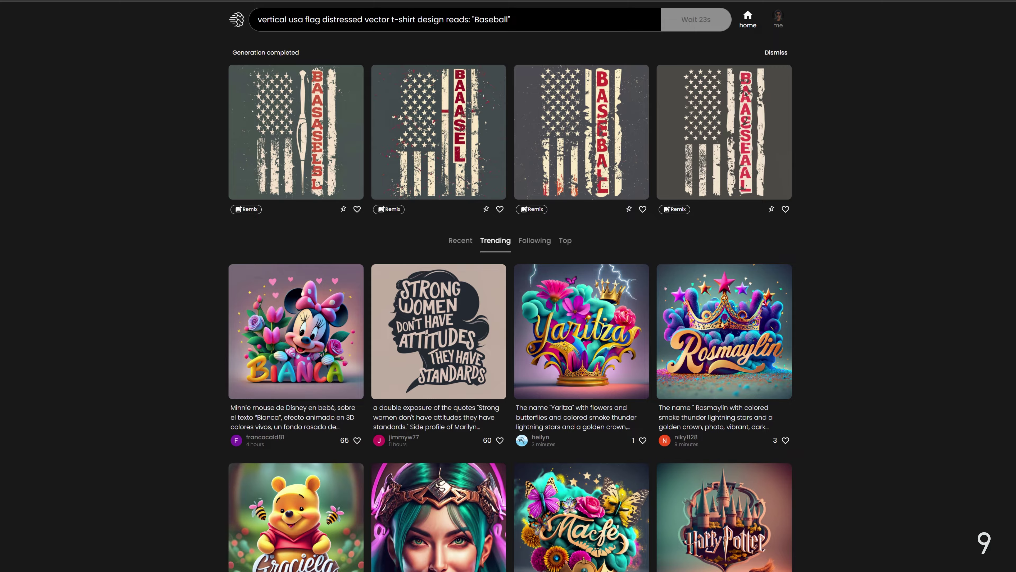
pyautogui.click(623, 143)
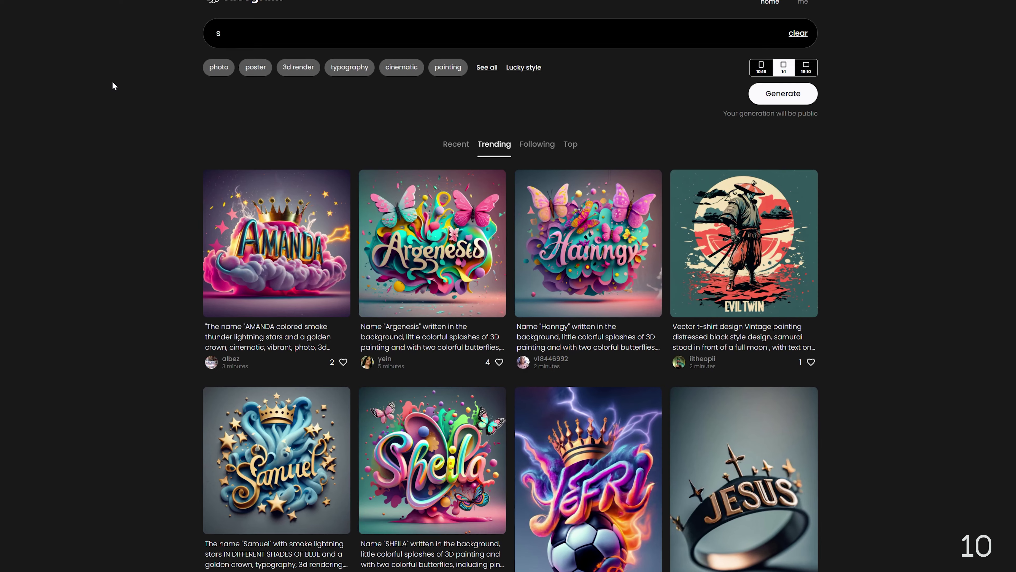
# Generate black-and-white silhouette 'Horologist' watch logos, remix the first, and browse the four results.
pyautogui.write('ilhouette negative space logo black and white highly detailed 2d mechanical watch text reads: "Horolog')
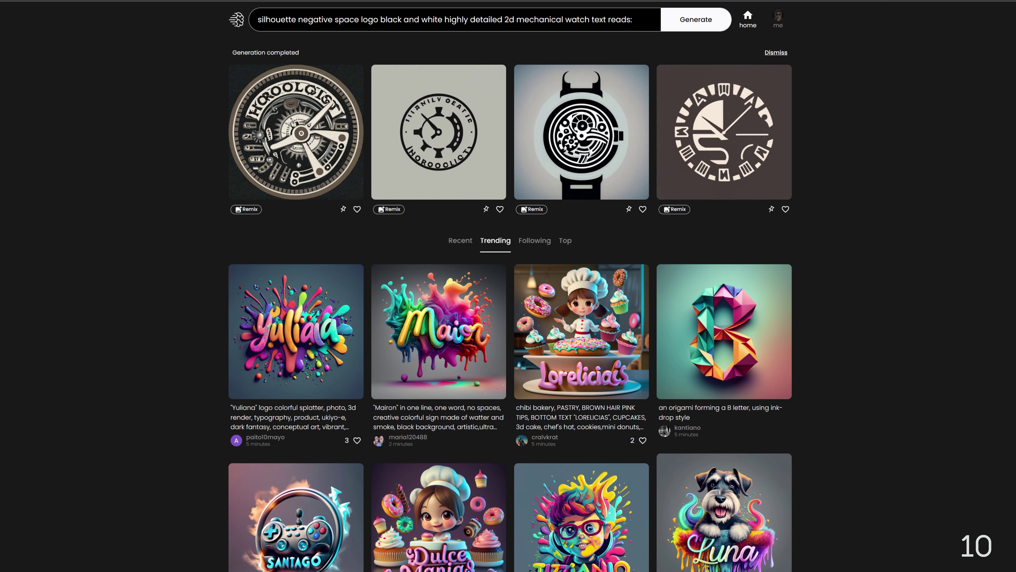
pyautogui.click(278, 115)
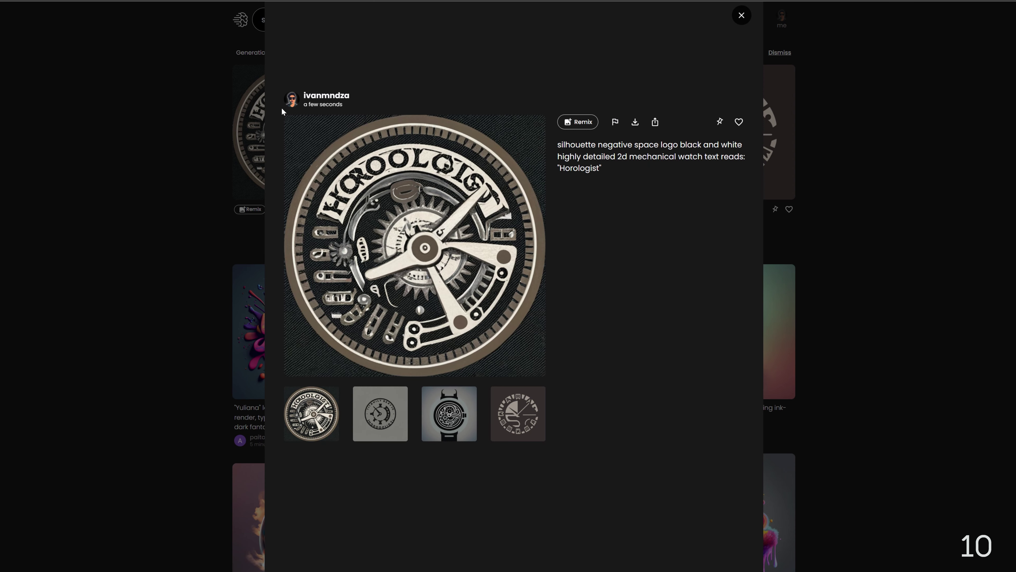
pyautogui.click(567, 125)
pyautogui.click(696, 101)
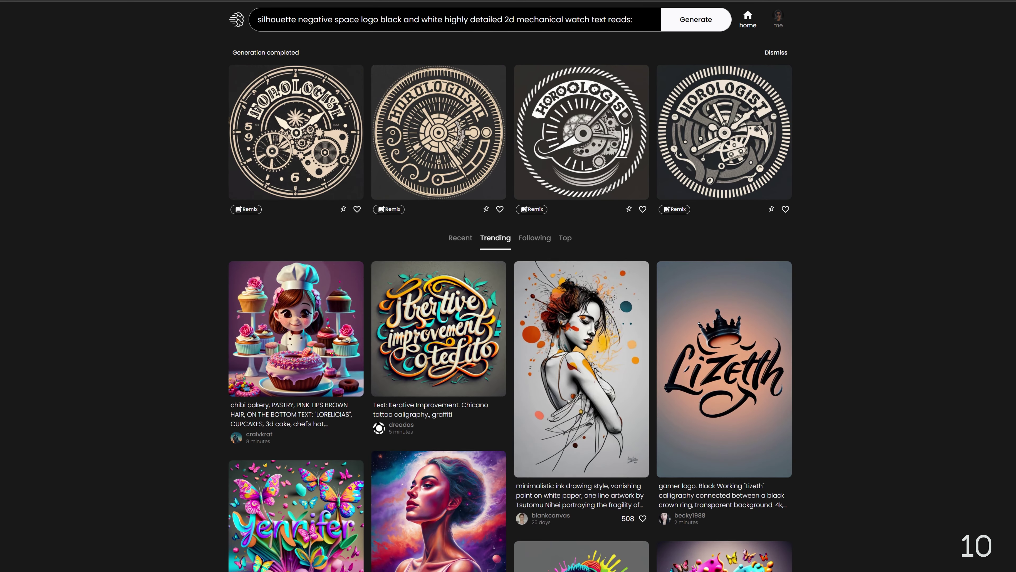
pyautogui.click(753, 189)
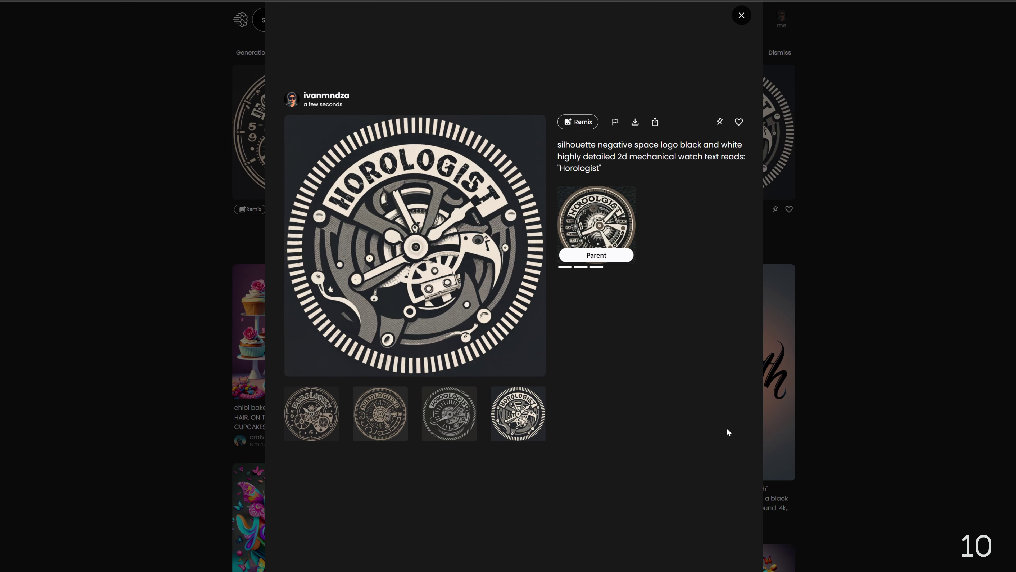
pyautogui.click(304, 421)
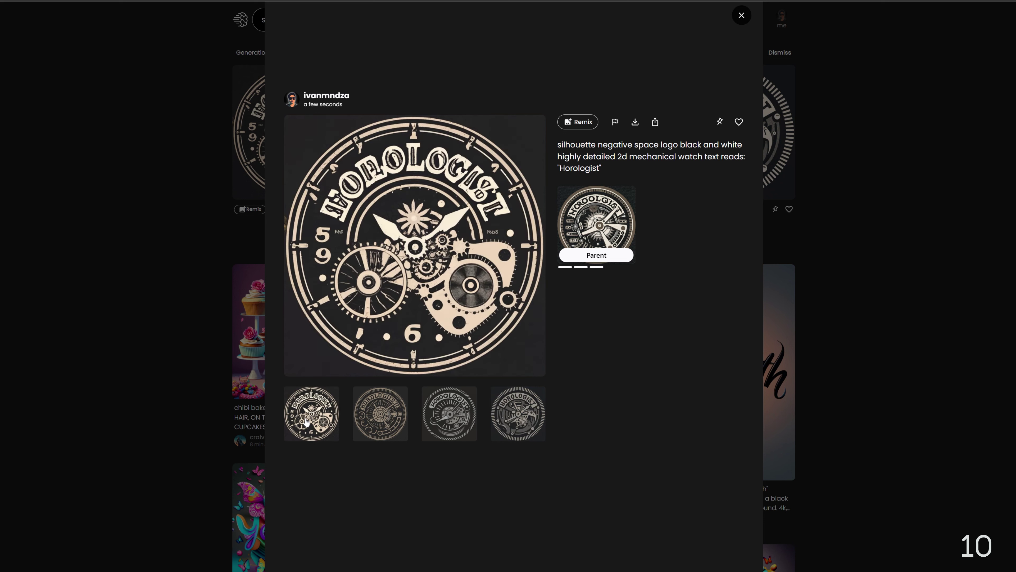